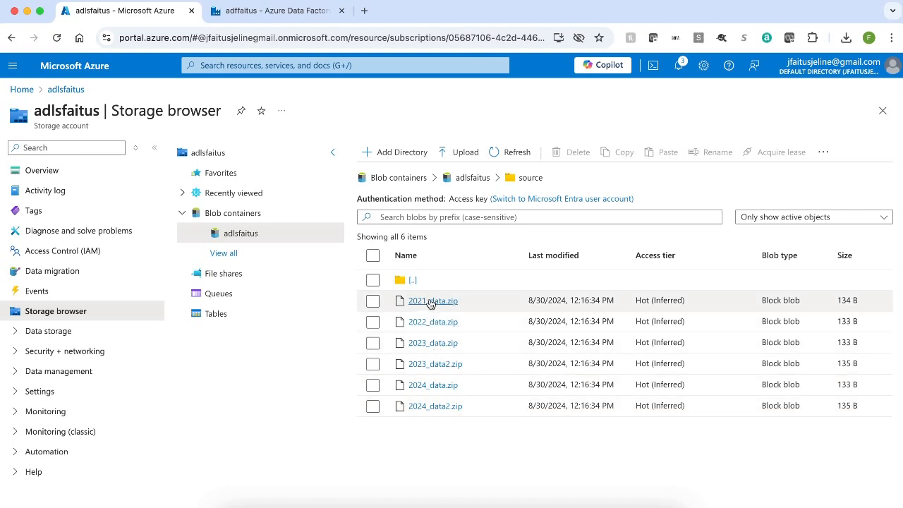
Download 2021_data.zip from the source folder and show the downloaded file in Finder.
left_click(429, 302)
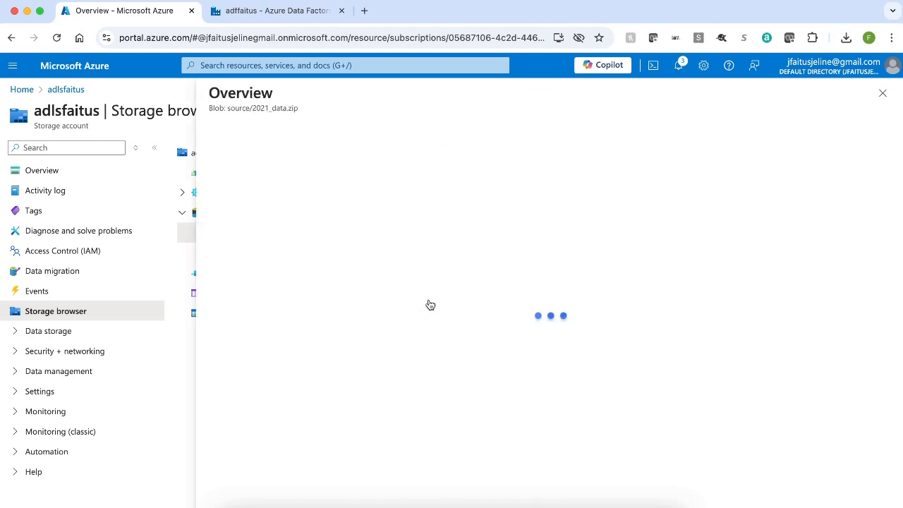
left_click(337, 134)
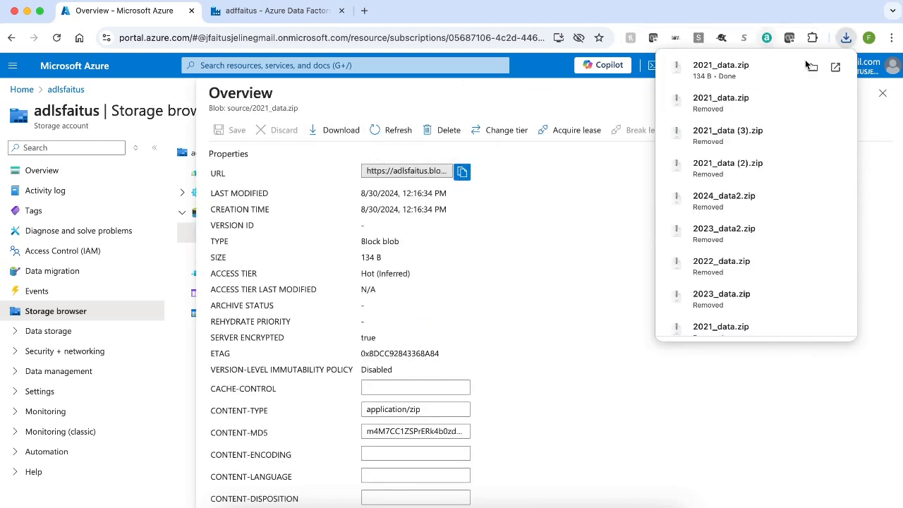
left_click(812, 66)
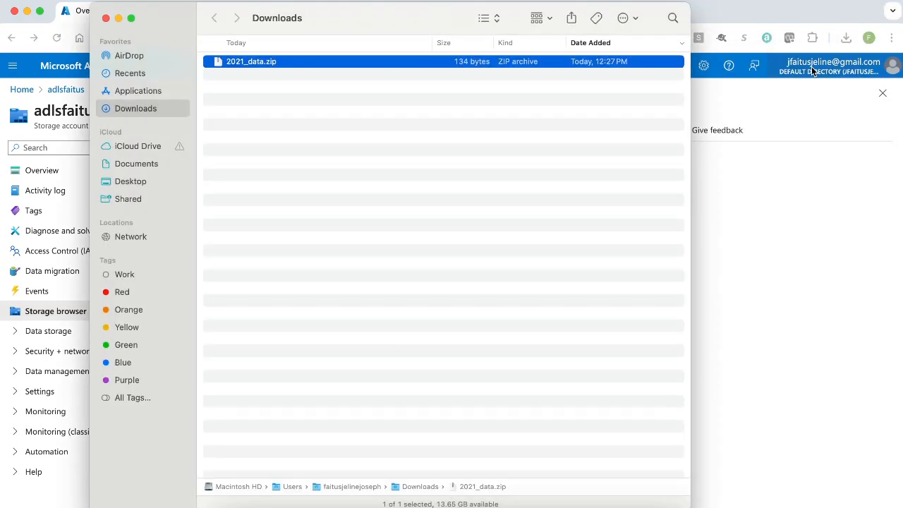
Extract 2021_data.zip in the Downloads folder, view the text in 2021_data.txt and close the windows.
right_click(265, 65)
left_click(454, 86)
double_click(263, 107)
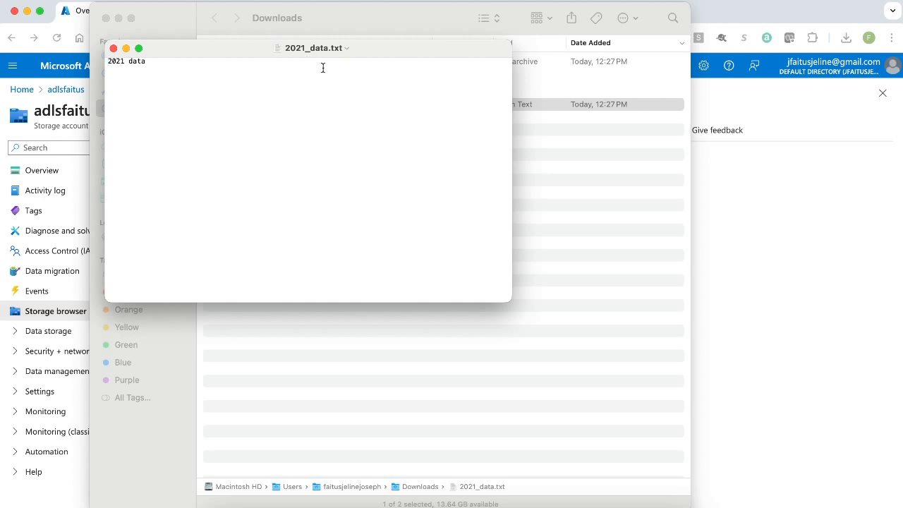
left_click(113, 48)
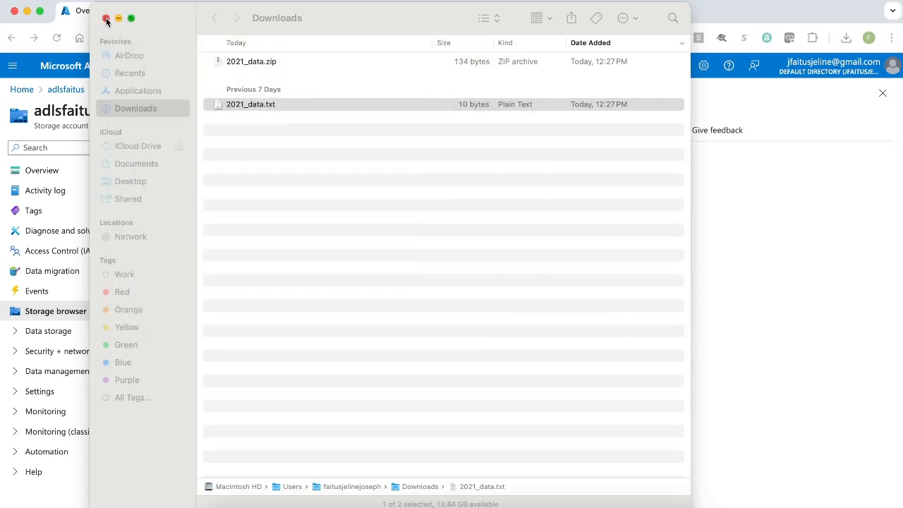
left_click(106, 18)
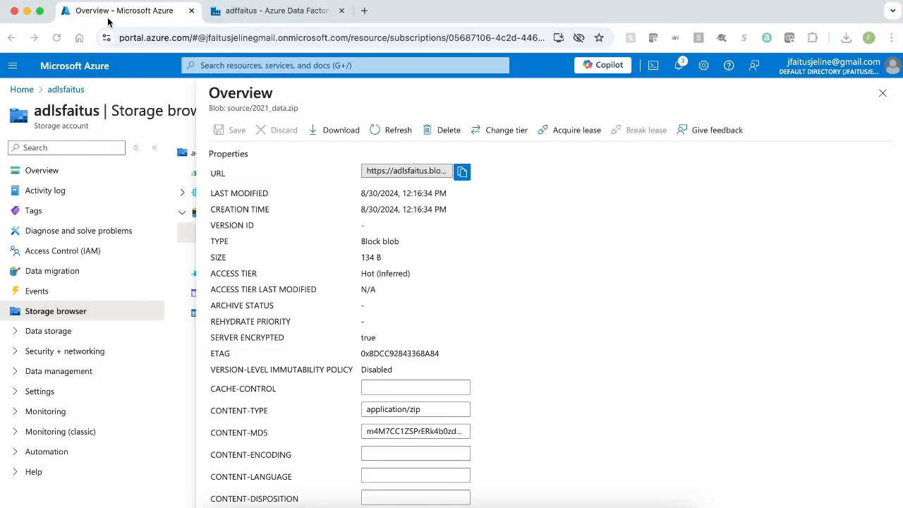
Close the blob's overview and open the target folder of the adlsfaitus container to check its contents.
left_click(883, 94)
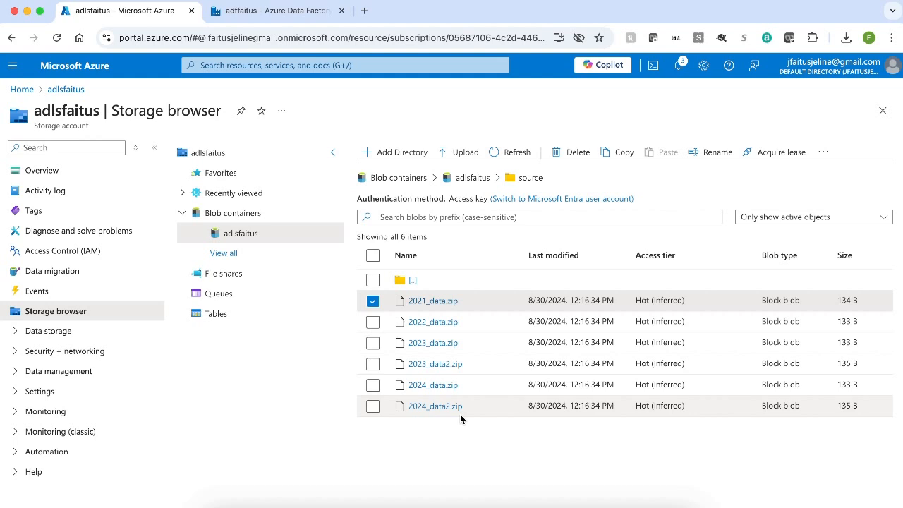
left_click(473, 178)
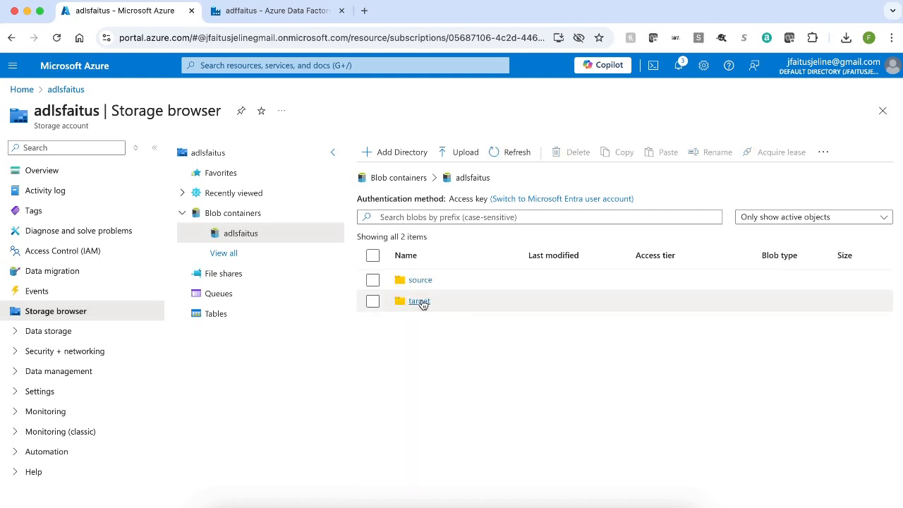
left_click(422, 303)
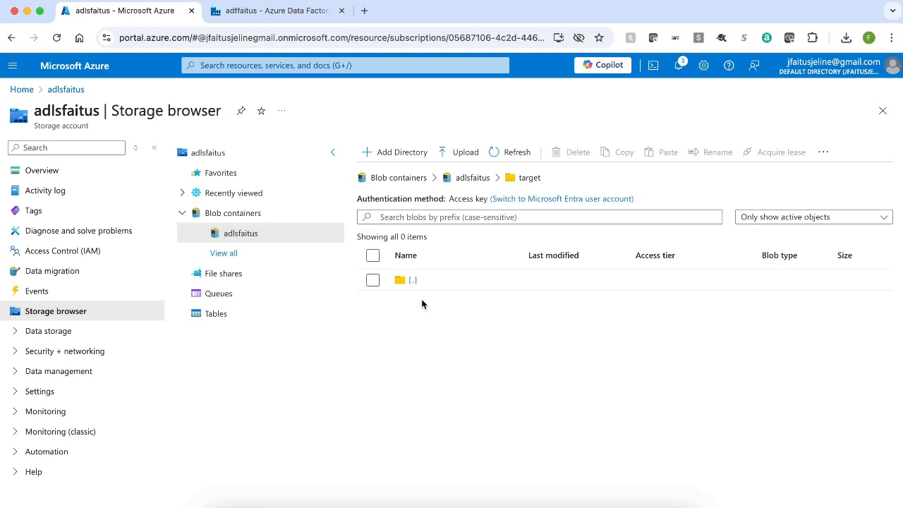
Switch to Azure Data Factory and create a new pipeline named pl_sample.
left_click(285, 12)
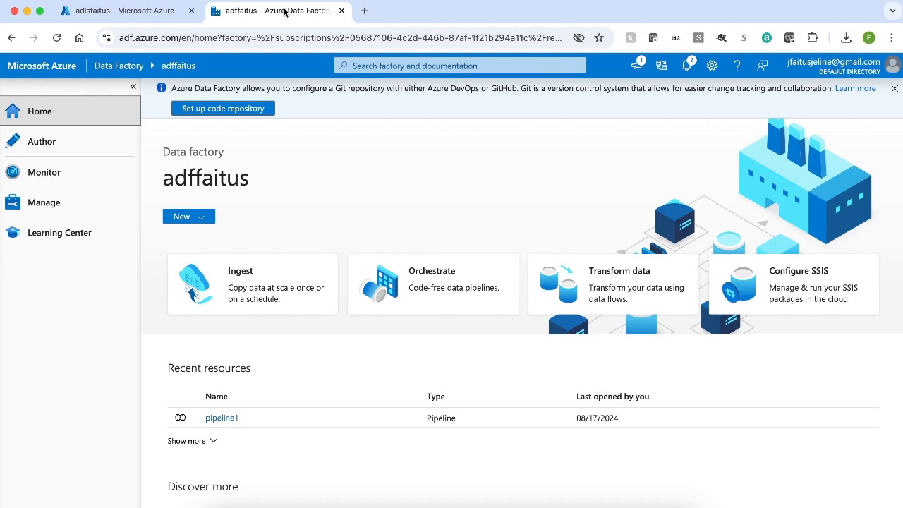
left_click(4, 135)
left_click(41, 145)
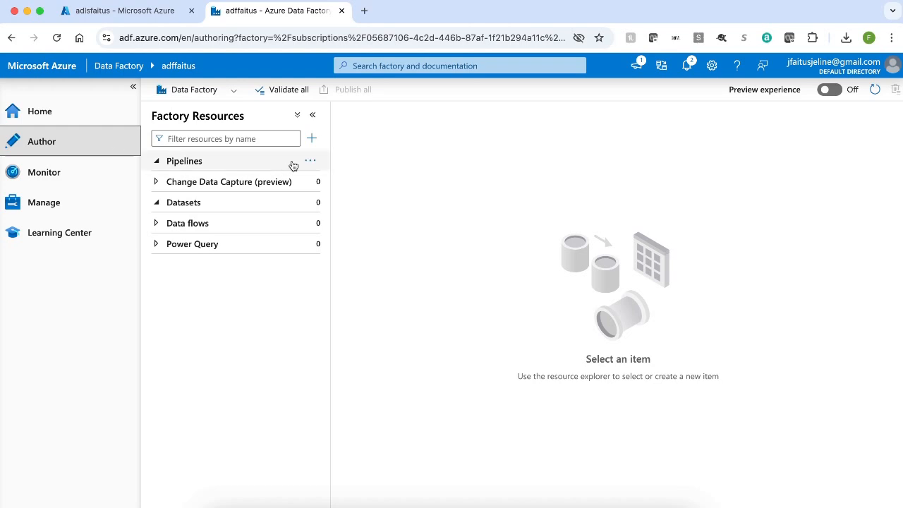
left_click(314, 162)
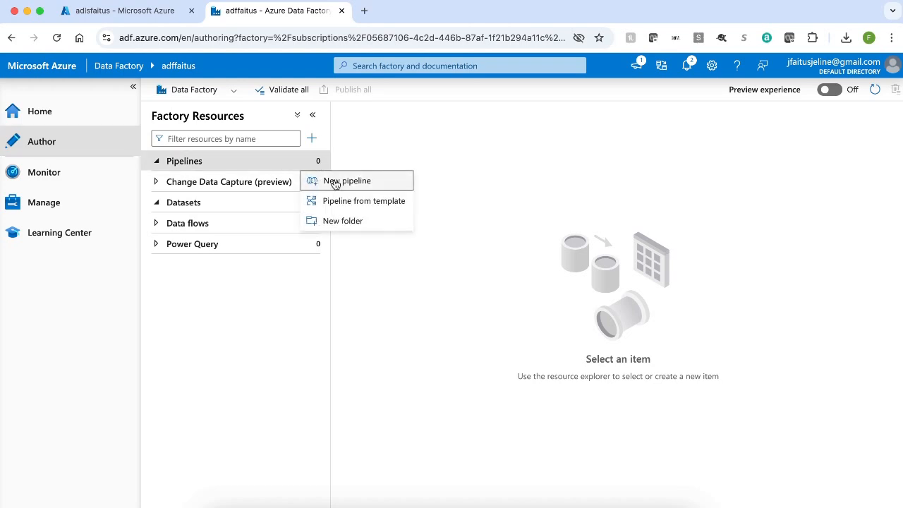
left_click(336, 180)
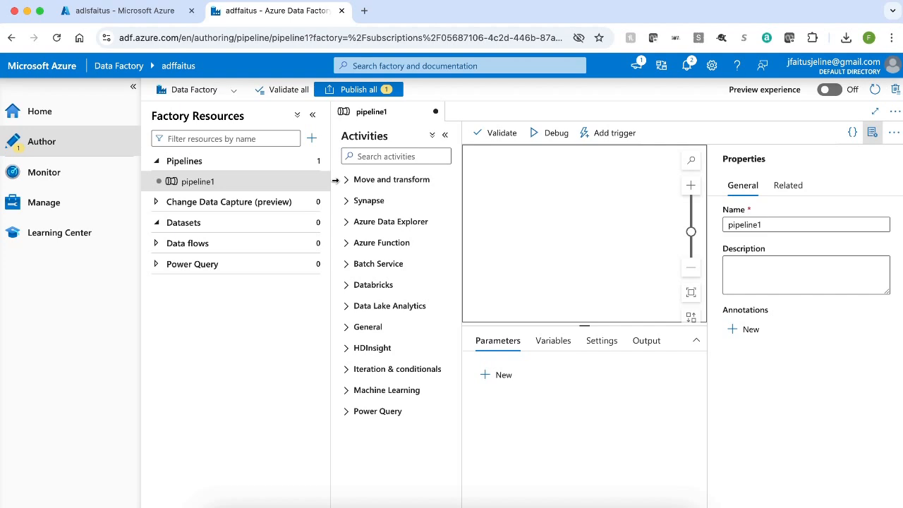
double_click(802, 223)
type("pl_sample")
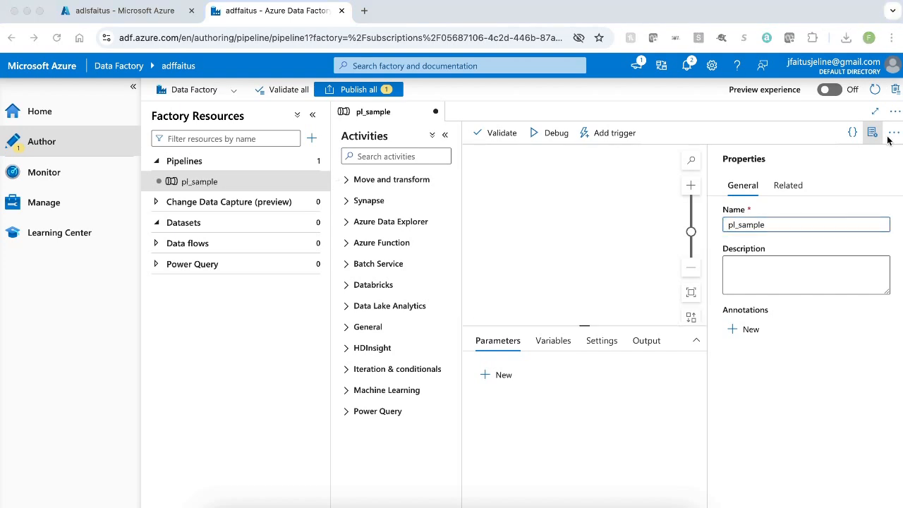
left_click(871, 134)
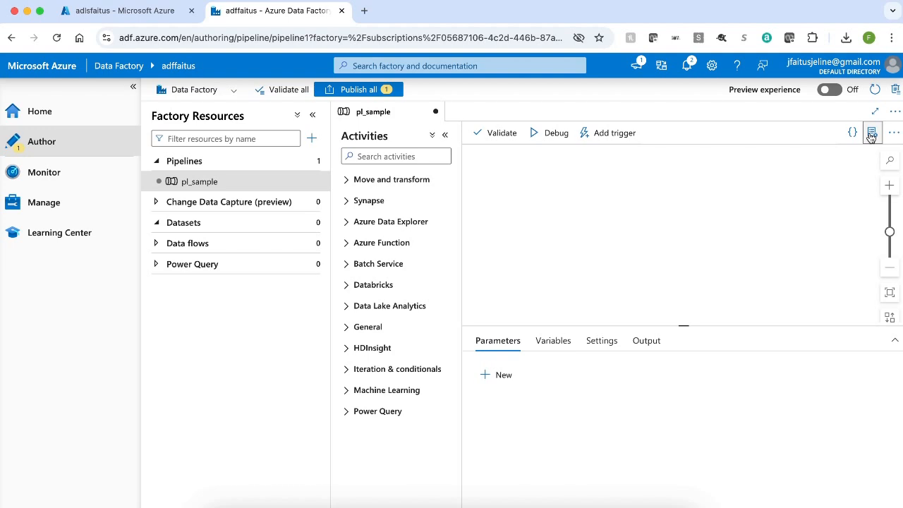
Find the Get Metadata activity and add it to the pl_sample pipeline canvas.
left_click(134, 89)
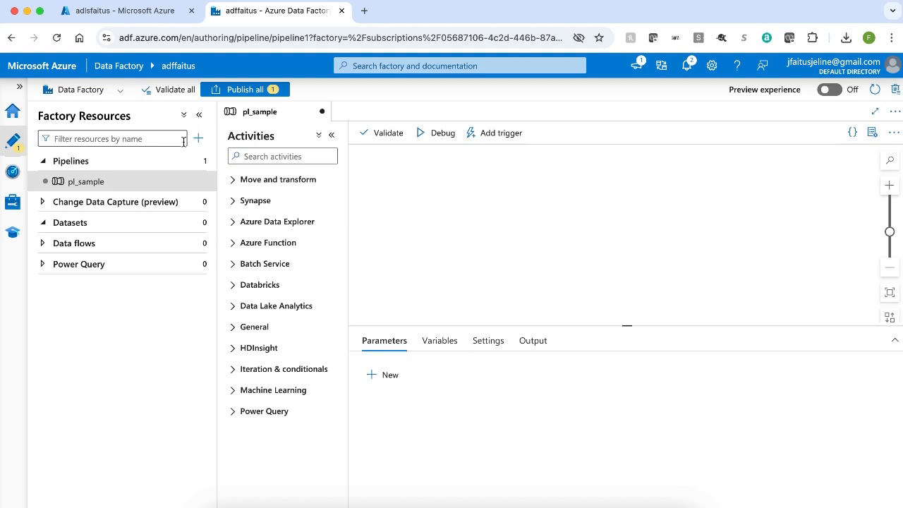
left_click(261, 155)
type("get")
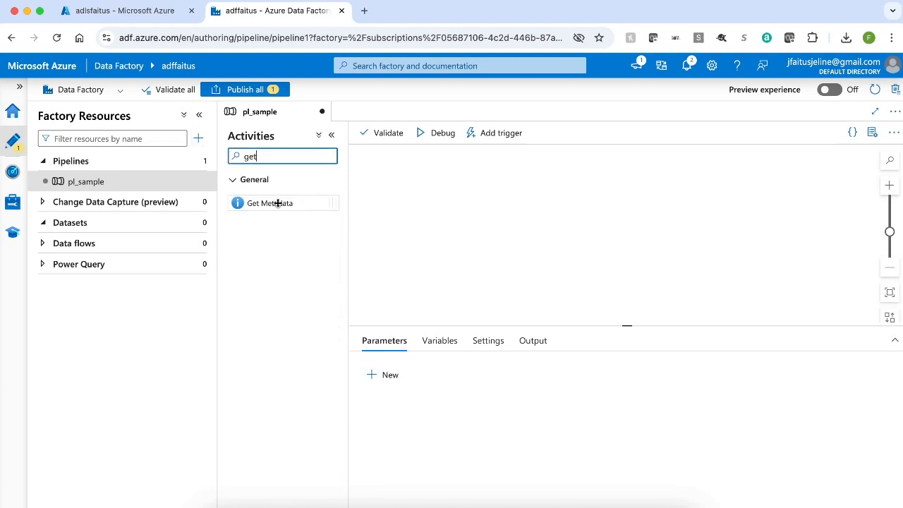
left_click_drag(278, 203, 487, 195)
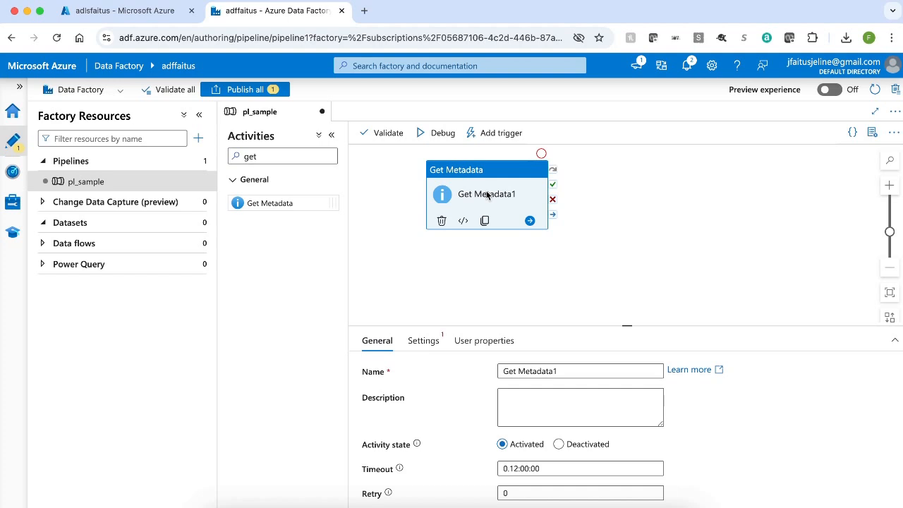
Start a new Azure Blob Storage dataset in Binary format for the Get Metadata activity and name it ds_source_sample_metadata.
left_click(425, 345)
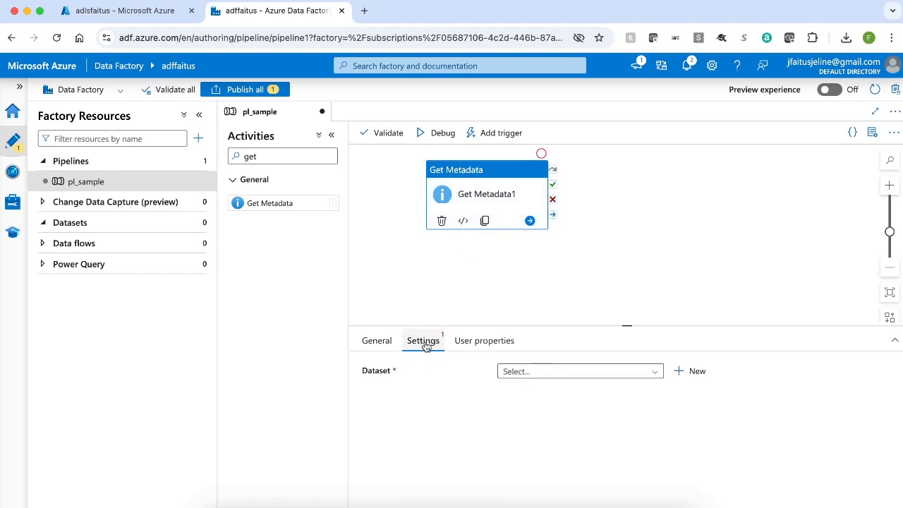
left_click(704, 371)
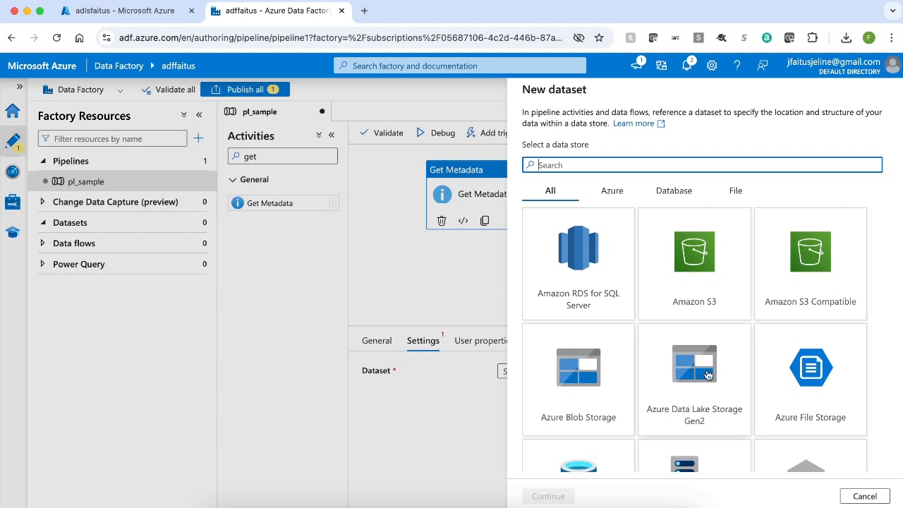
left_click(579, 408)
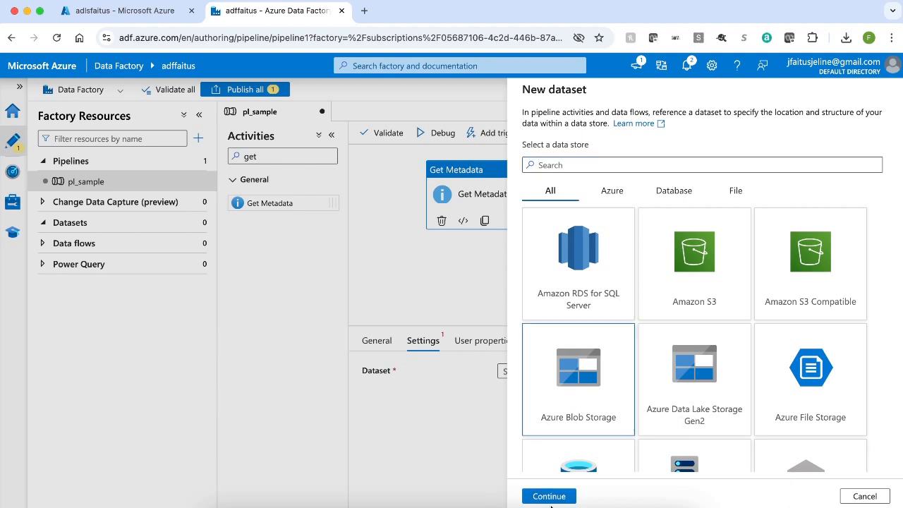
left_click(554, 498)
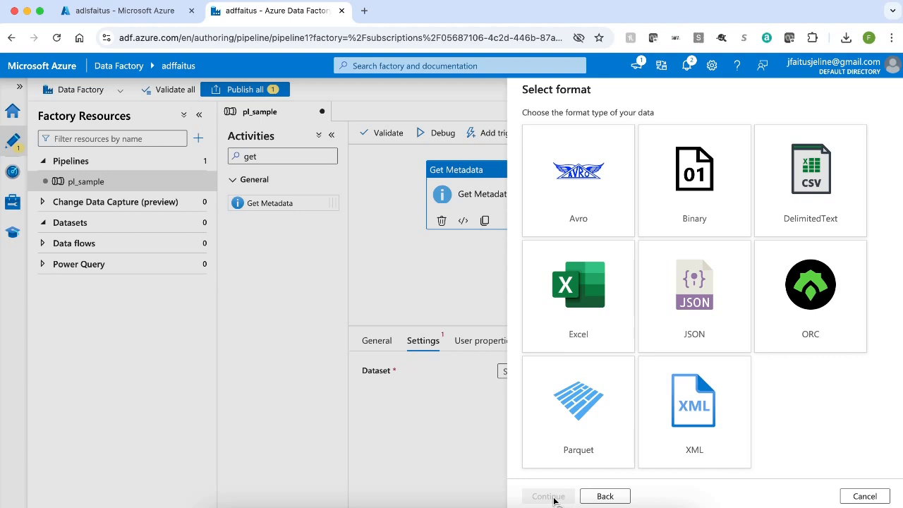
left_click(705, 186)
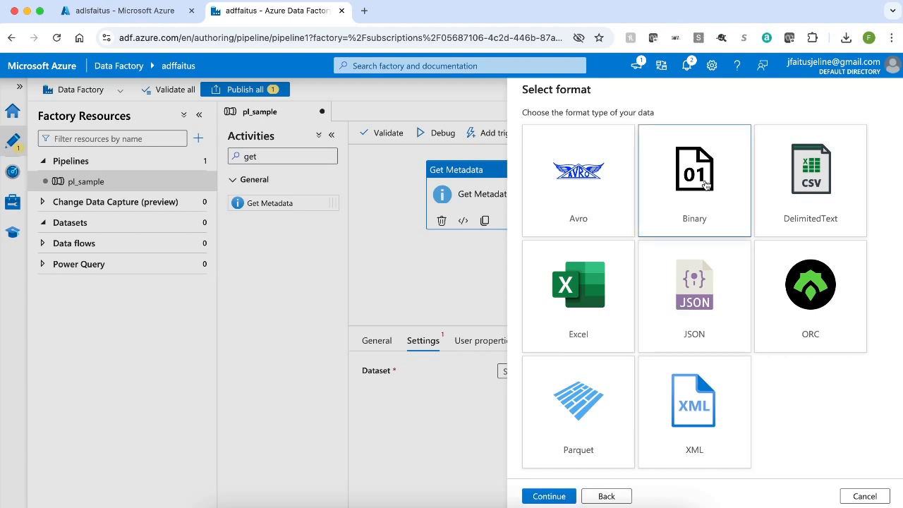
left_click(554, 496)
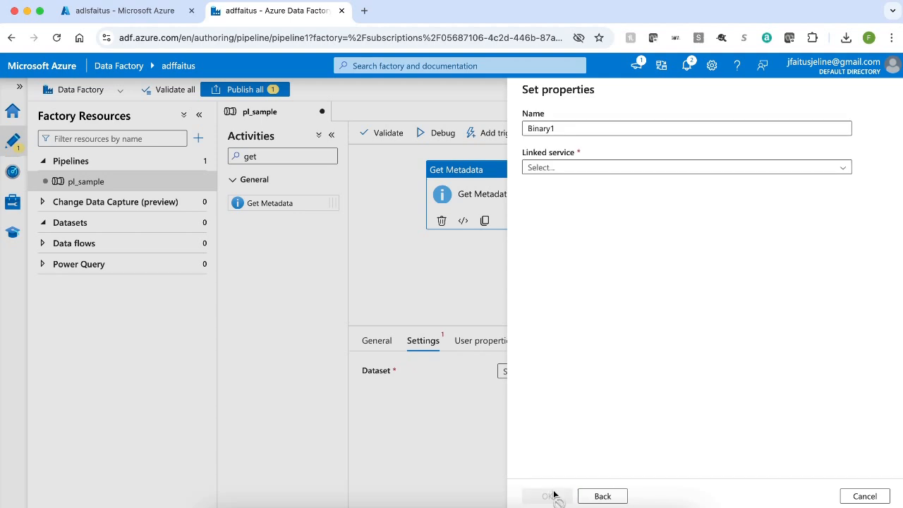
triple_click(610, 128)
type("ds_source_sample_metadata")
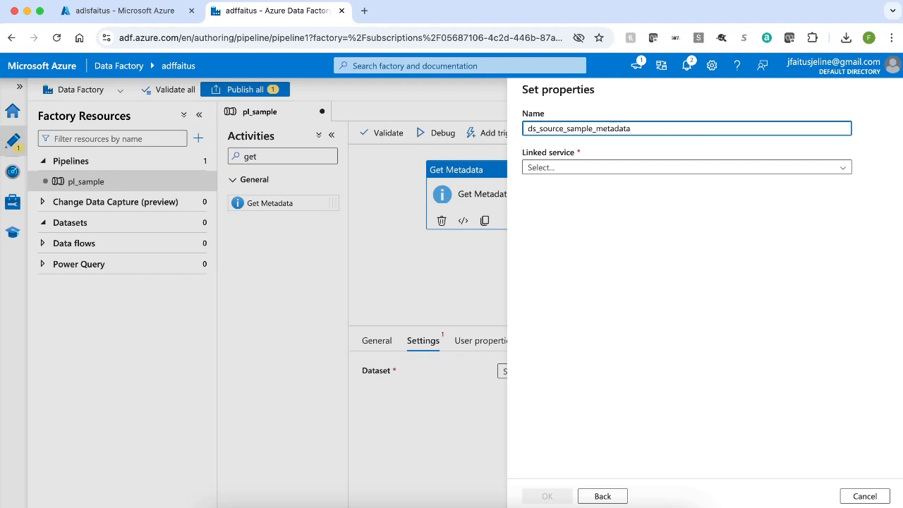
Create the linked service ls_source_sample using Azure subscription 1 and storage account adlsfaitus, testing its connection before creating it.
left_click(550, 170)
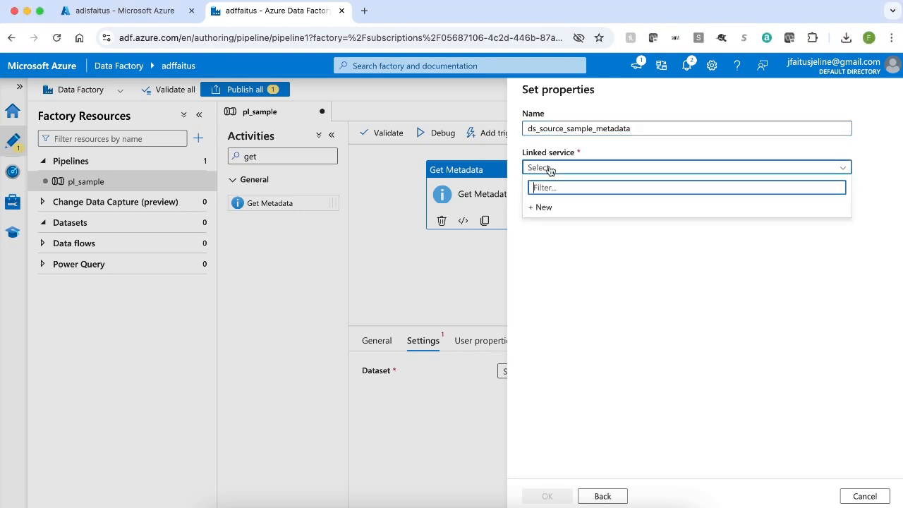
left_click(543, 207)
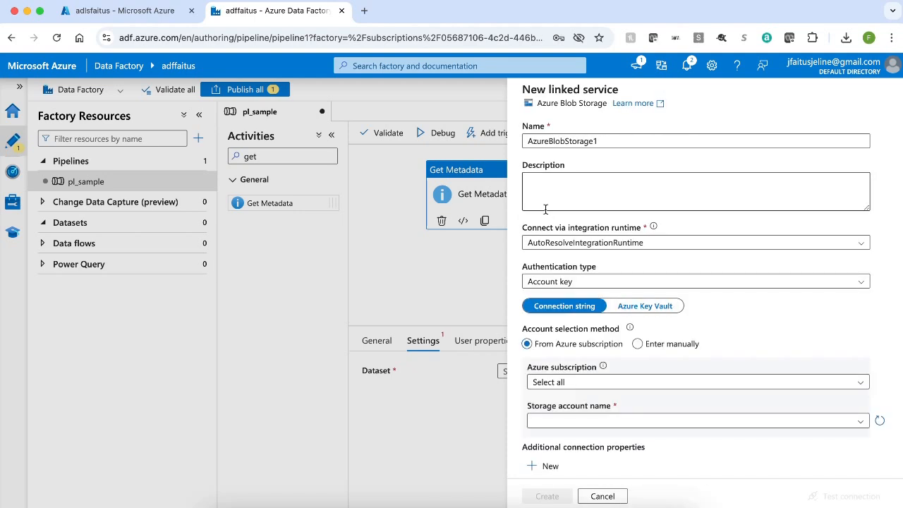
double_click(562, 141)
type("ls_source_sample")
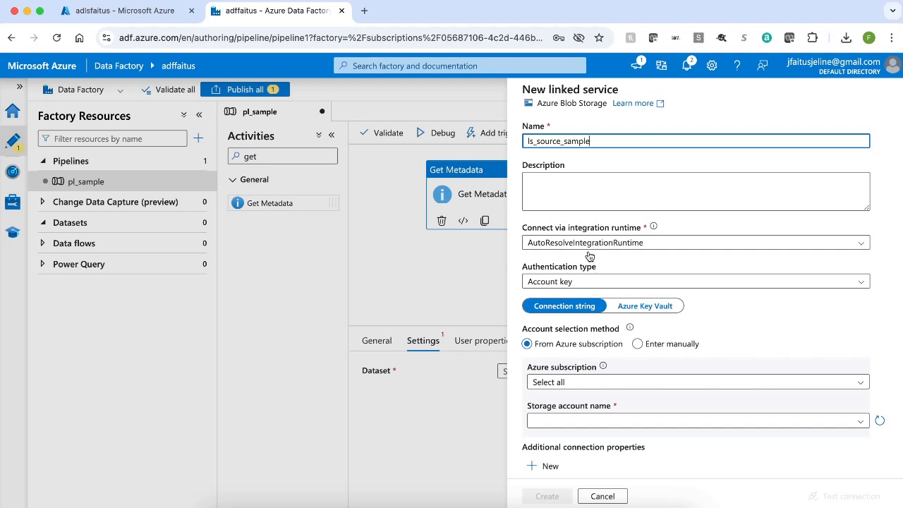
left_click(602, 367)
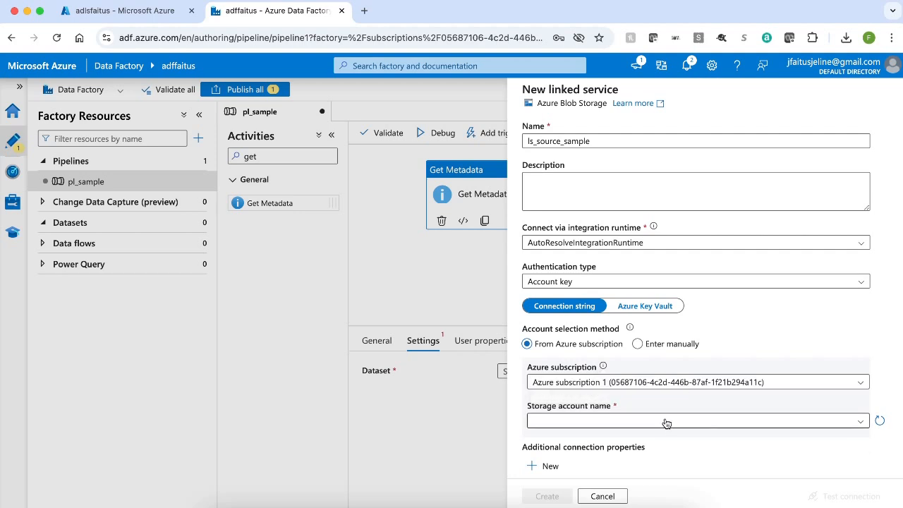
left_click(666, 423)
left_click(609, 434)
scroll(610, 435, "down", 2)
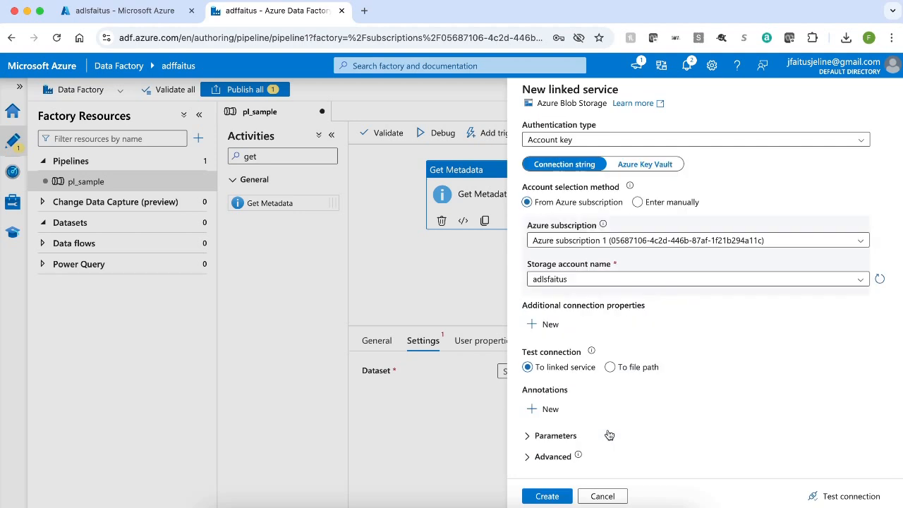
left_click(835, 497)
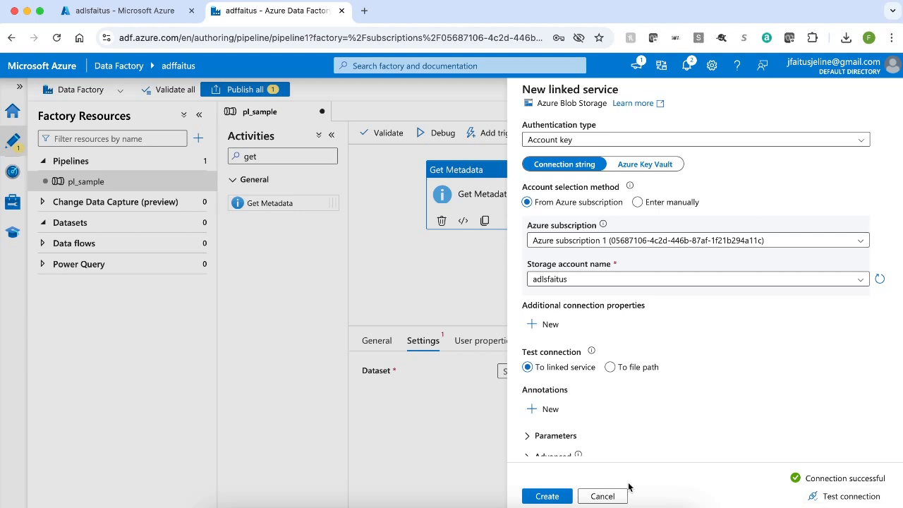
left_click(555, 497)
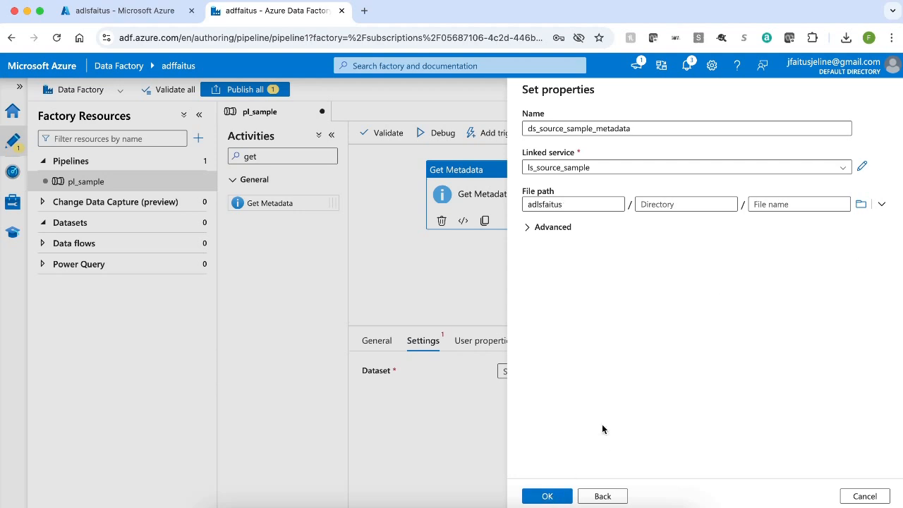
Browse to the source folder in the adlsfaitus container for the dataset's file path and create the ds_source_sample_metadata dataset.
left_click(860, 204)
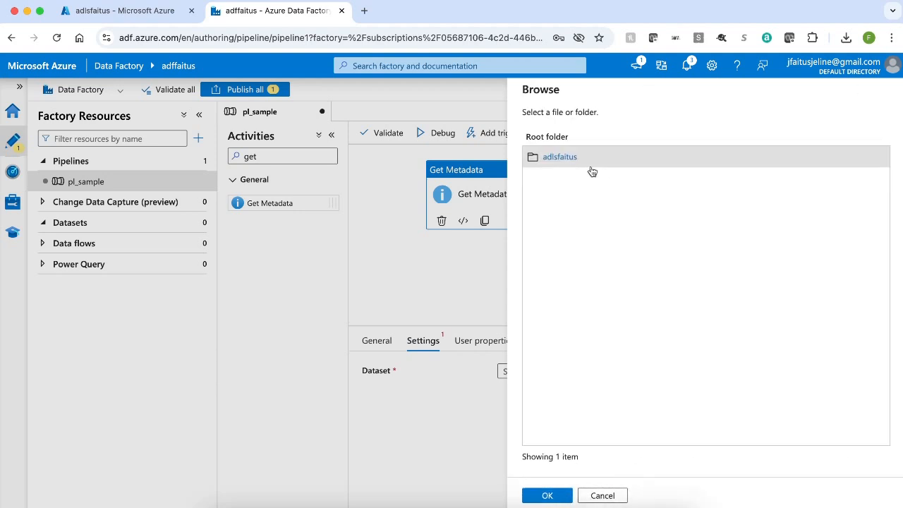
double_click(565, 165)
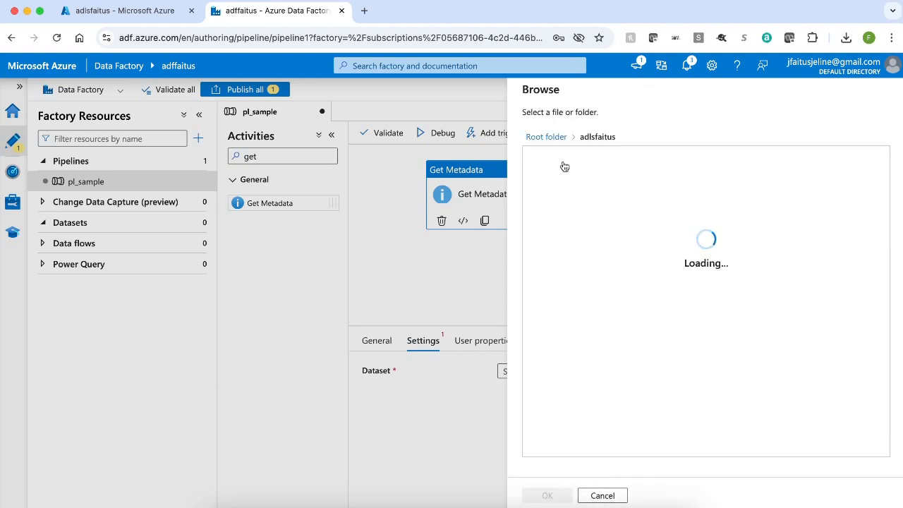
double_click(564, 166)
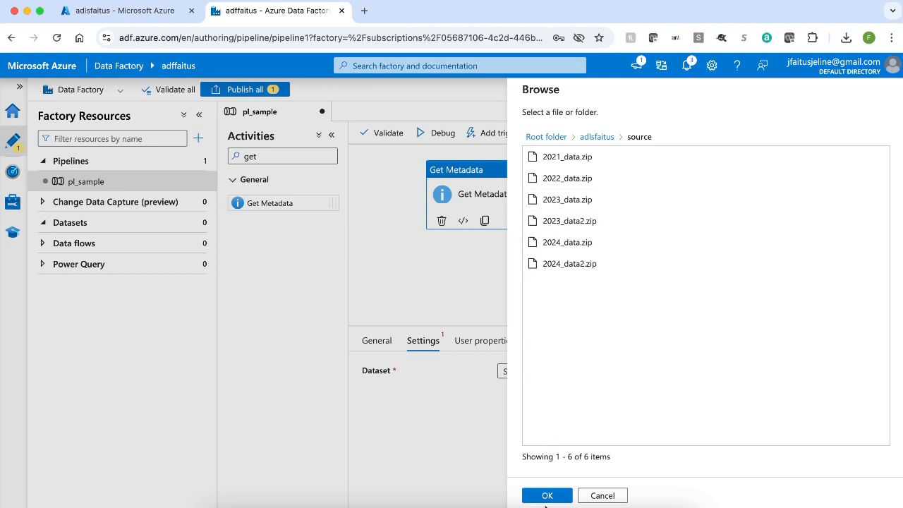
left_click(547, 495)
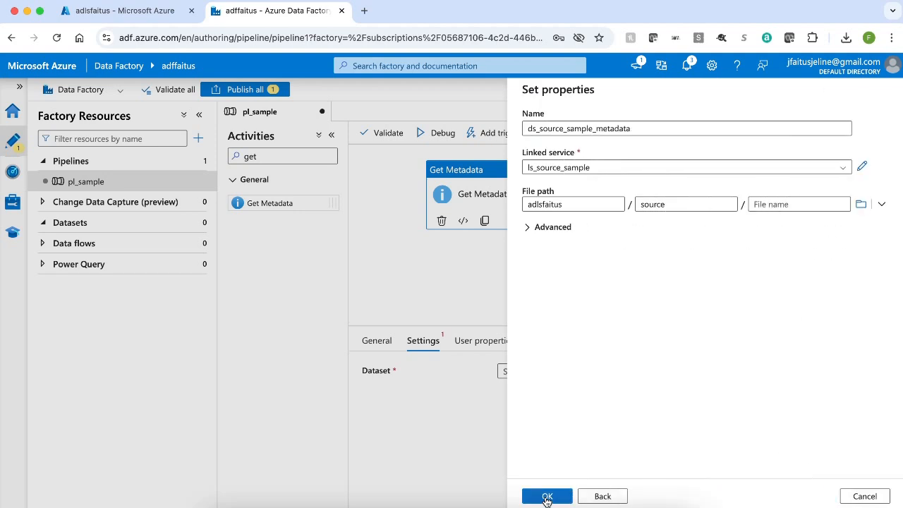
left_click(547, 497)
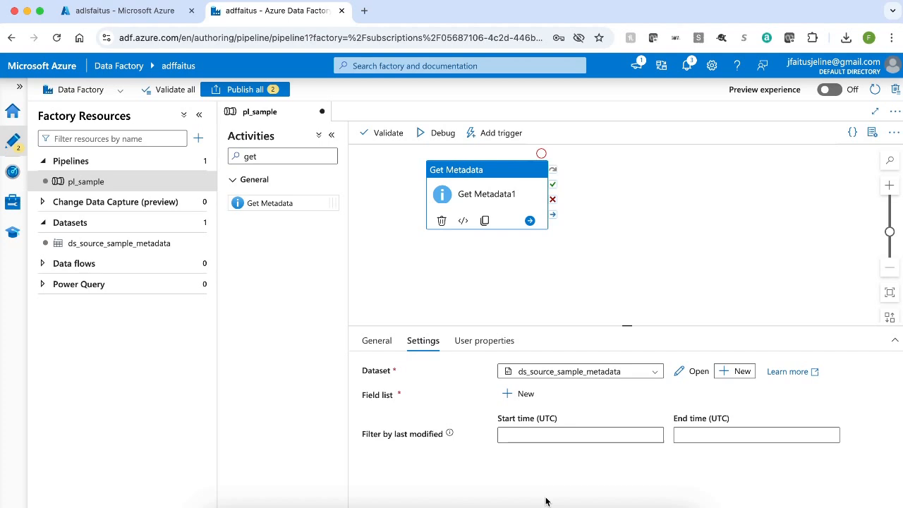
Add a Child items argument to the Get Metadata1 activity's field list.
left_click(254, 90)
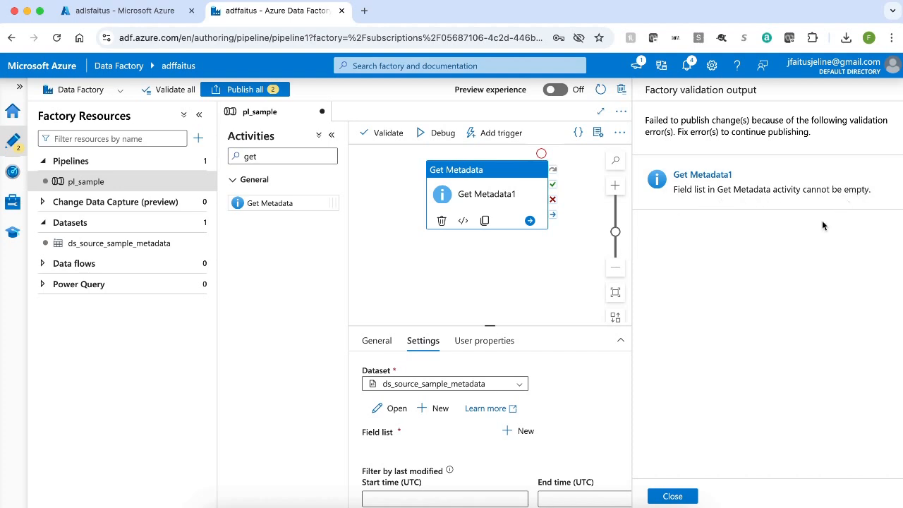
left_click(673, 497)
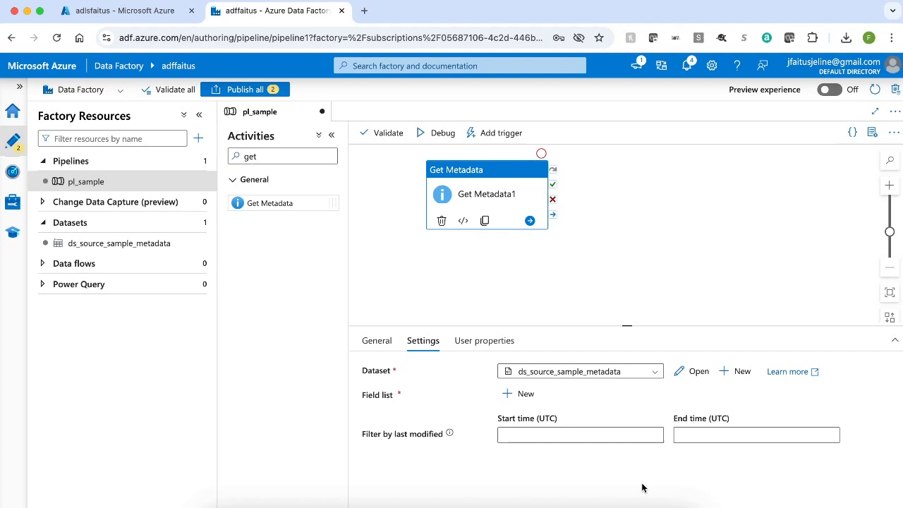
left_click(512, 402)
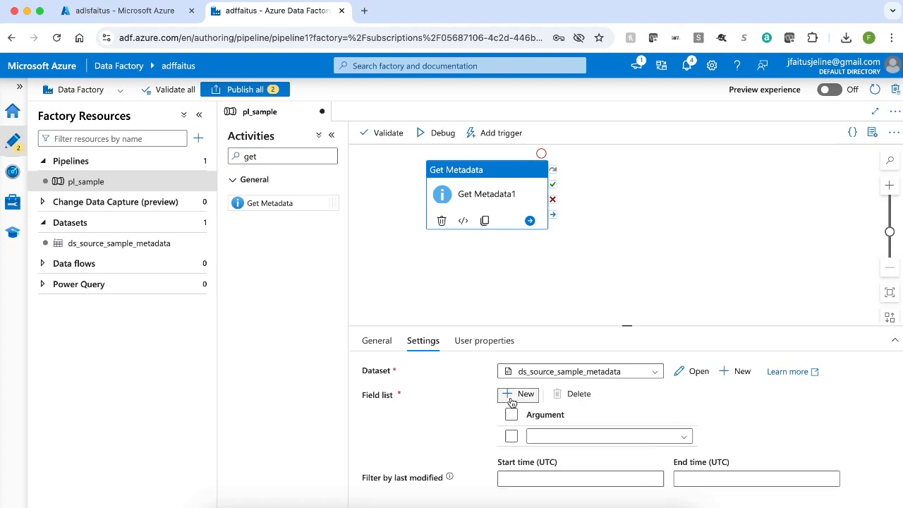
left_click(673, 442)
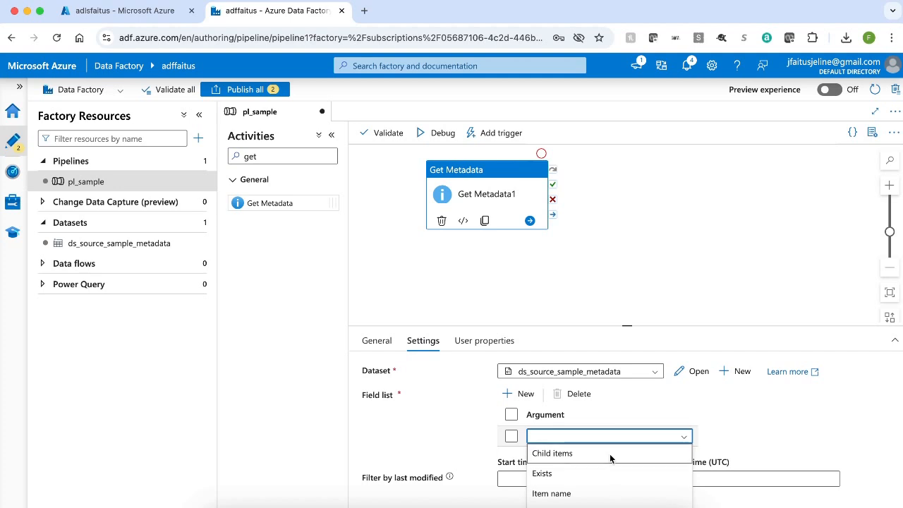
left_click(611, 457)
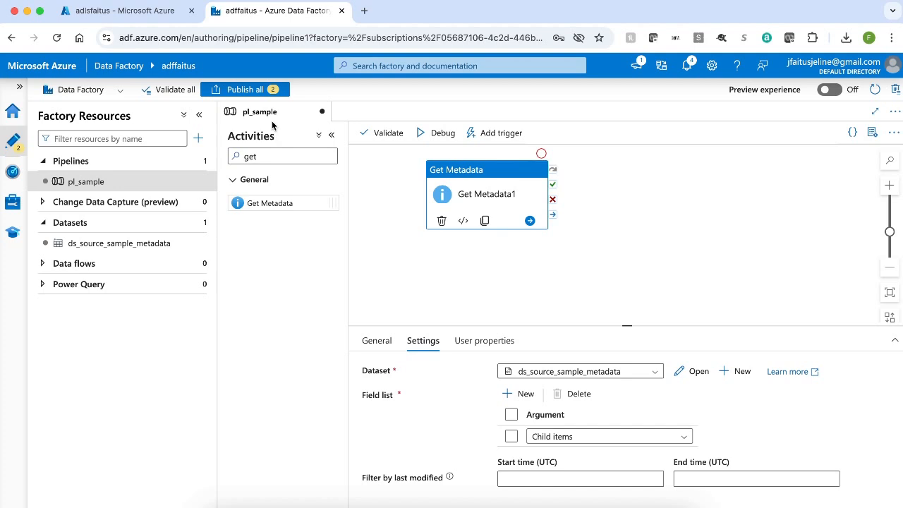
Publish the pending pl_sample pipeline and ds_source_sample_metadata dataset, and trigger the pipeline to run immediately.
left_click(260, 95)
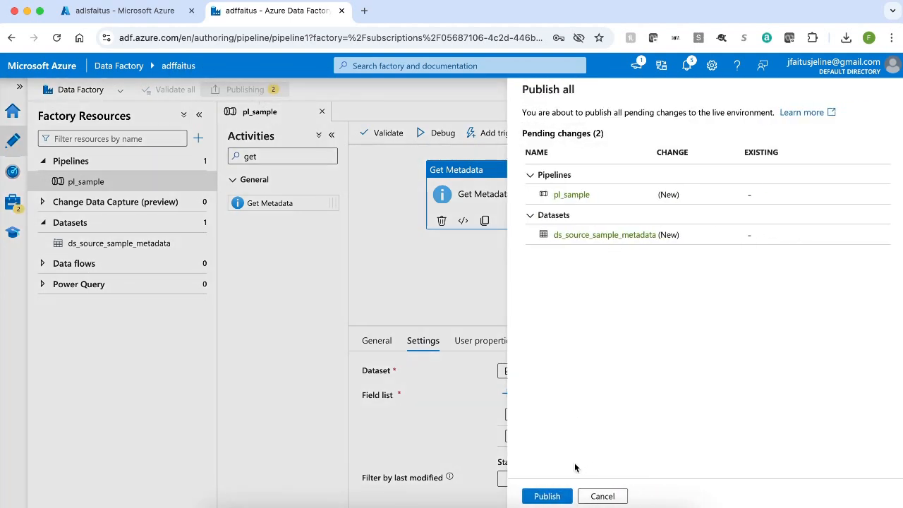
left_click(547, 497)
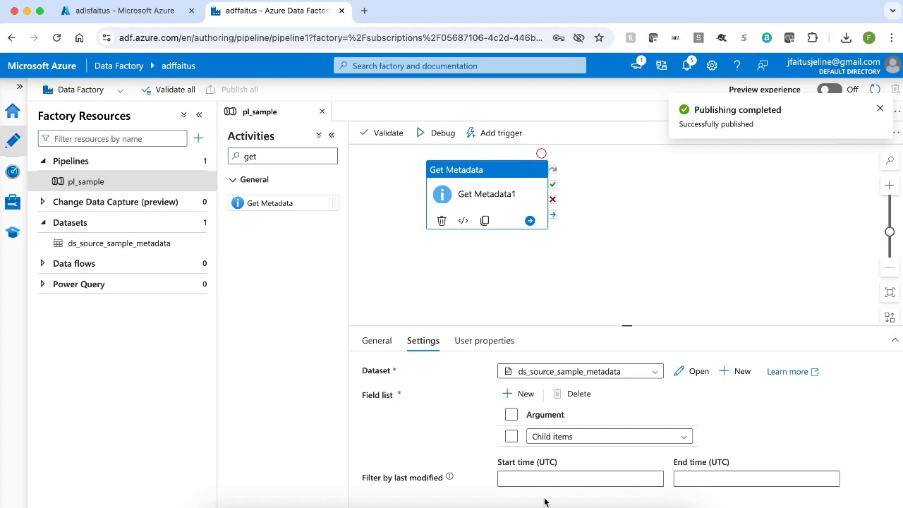
left_click(504, 131)
left_click(499, 155)
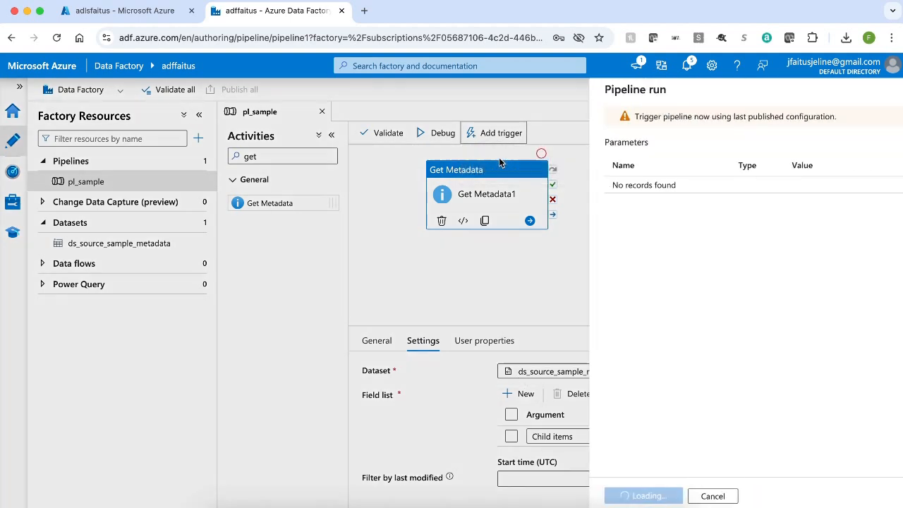
left_click(547, 496)
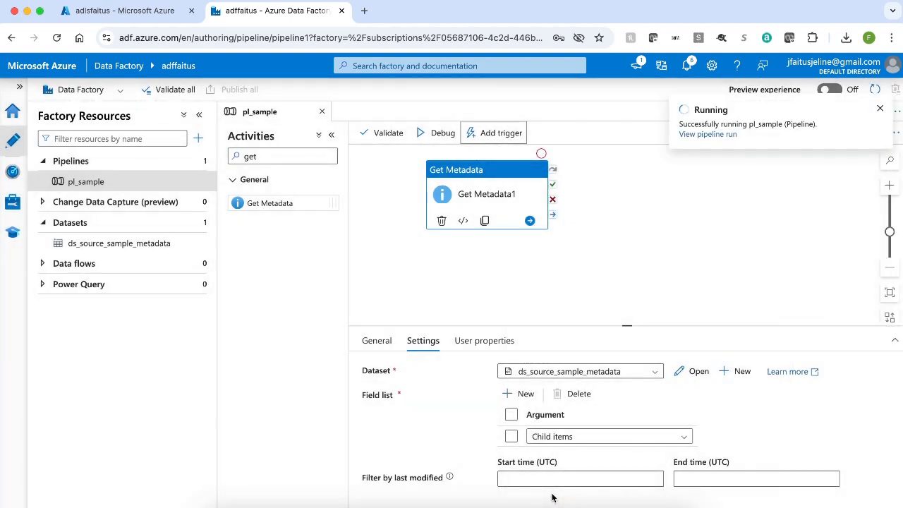
View the pl_sample pipeline run, refresh its status and examine the Get Metadata1 activity's output in the maximized view.
left_click(696, 137)
left_click(336, 123)
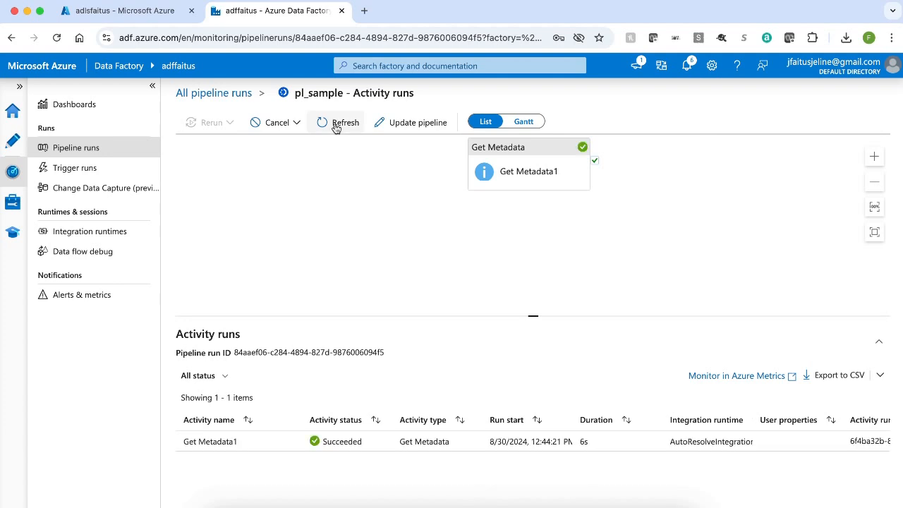
left_click(292, 441)
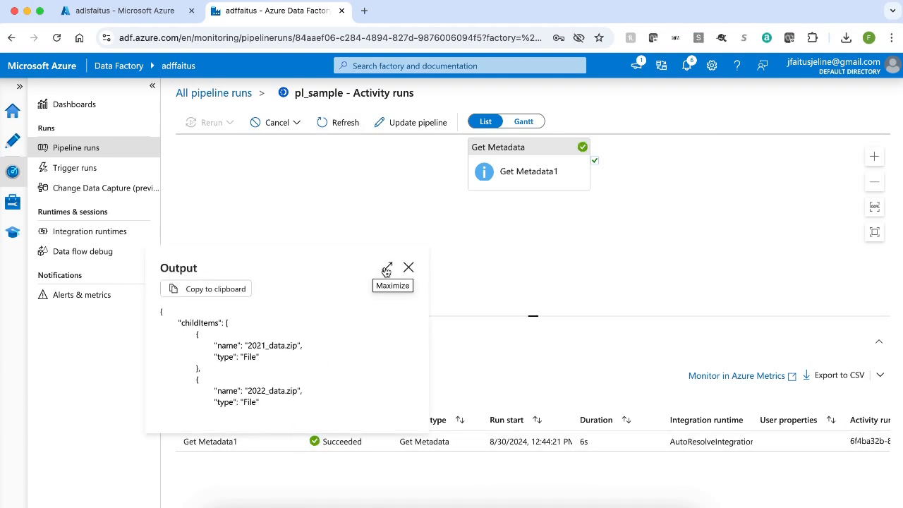
left_click(387, 270)
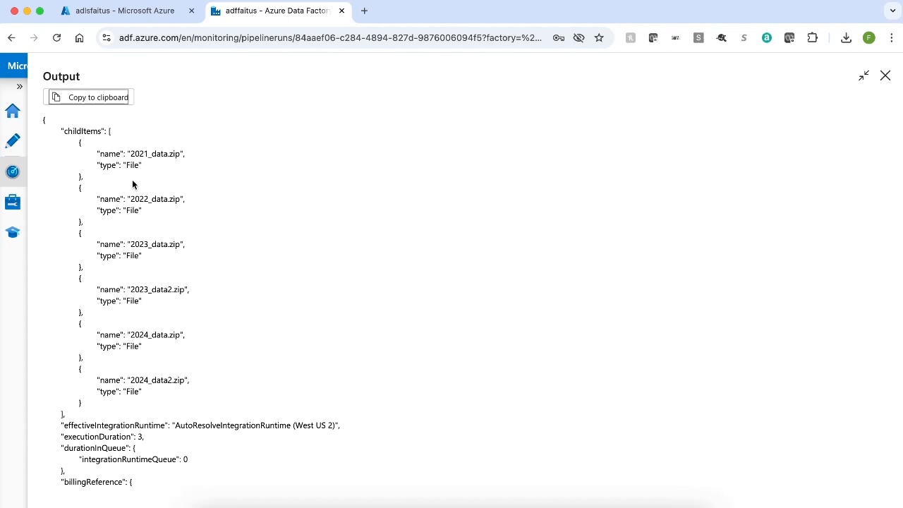
Copy the Get Metadata1 output into a new note in Notes, and return to Azure Data Factory to close the output view.
left_click(97, 103)
left_click(387, 505)
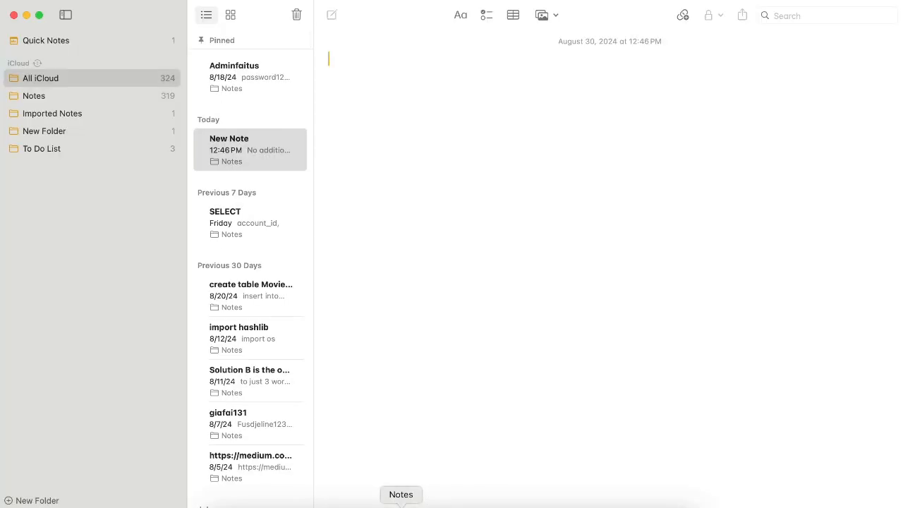
key("super+v")
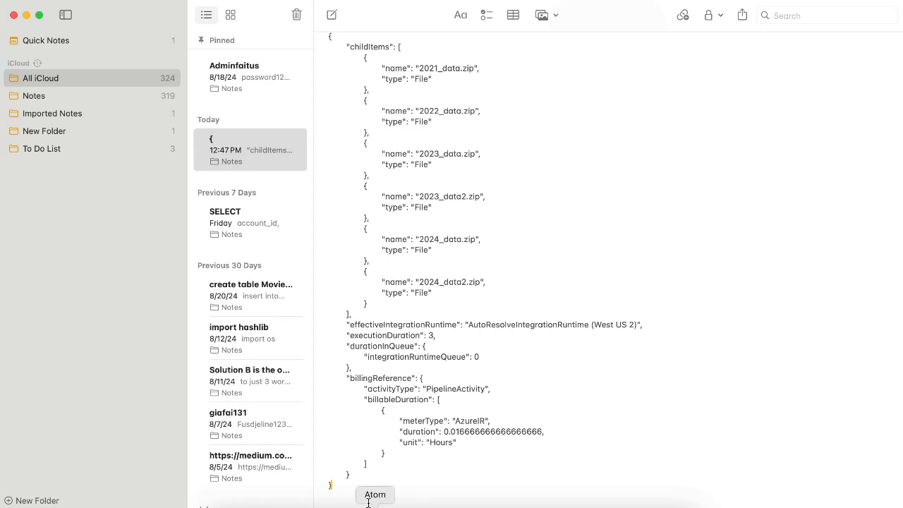
left_click(39, 15)
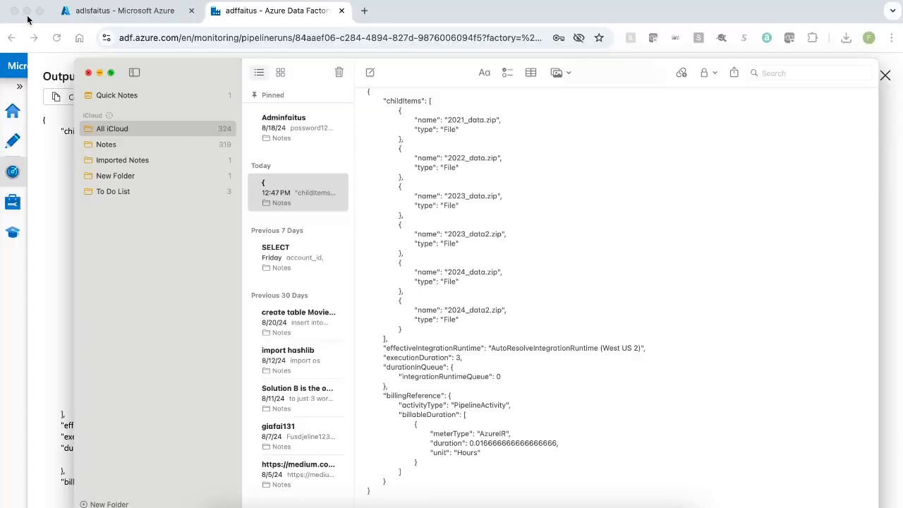
left_click(27, 19)
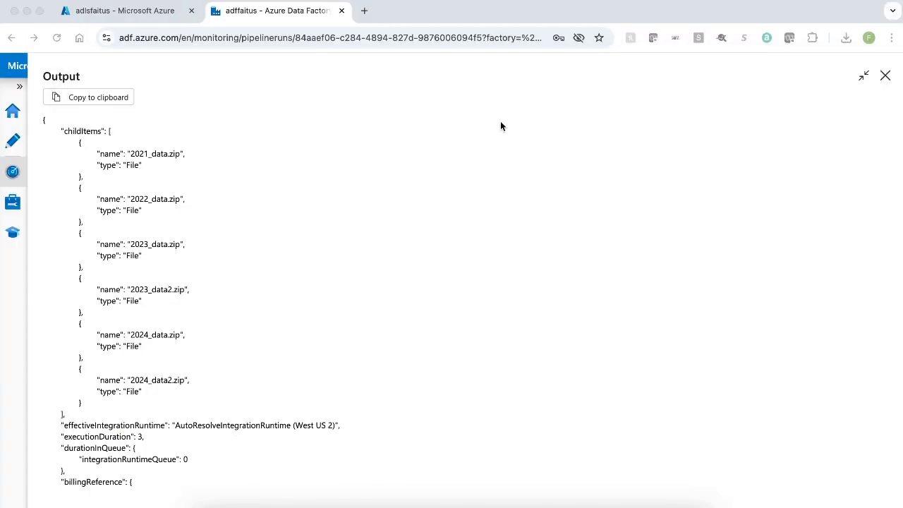
left_click(884, 75)
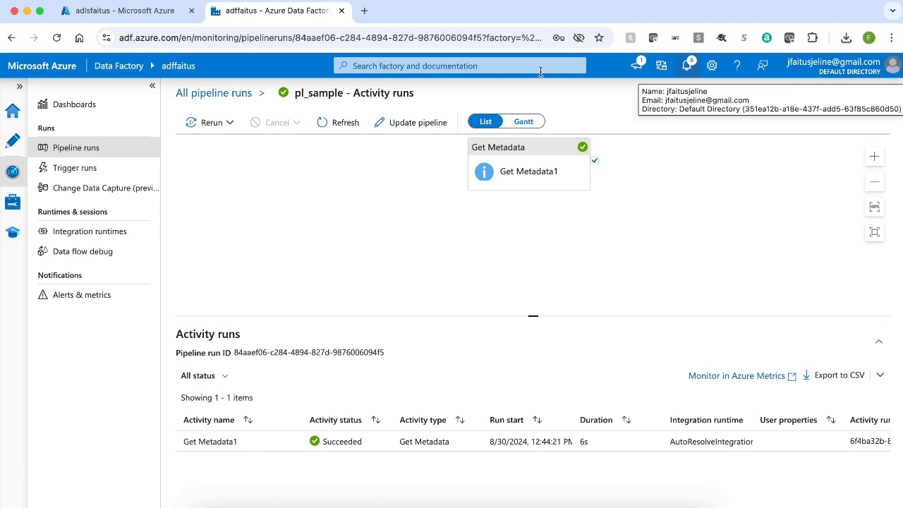
Return to editing pl_sample, add a ForEach activity beside Get Metadata1 and connect it to that activity's success output.
left_click(12, 144)
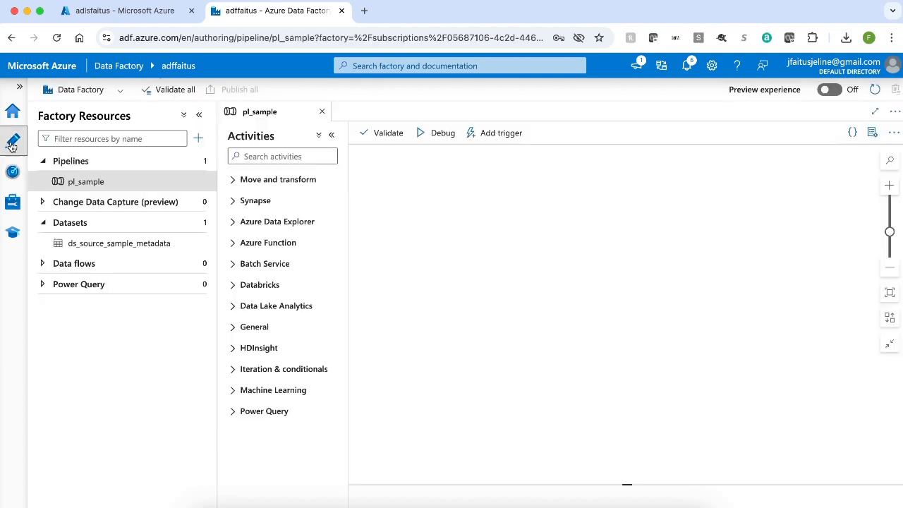
left_click(282, 155)
type("for")
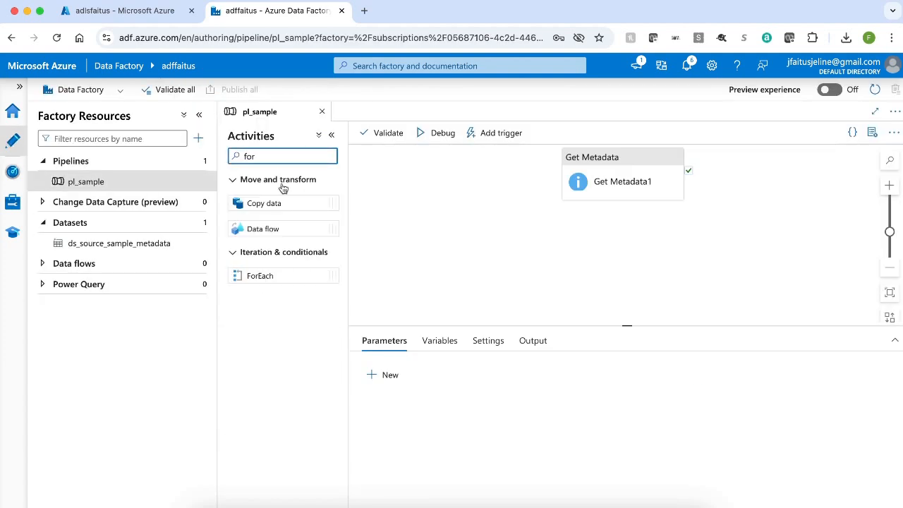
left_click_drag(269, 277, 753, 174)
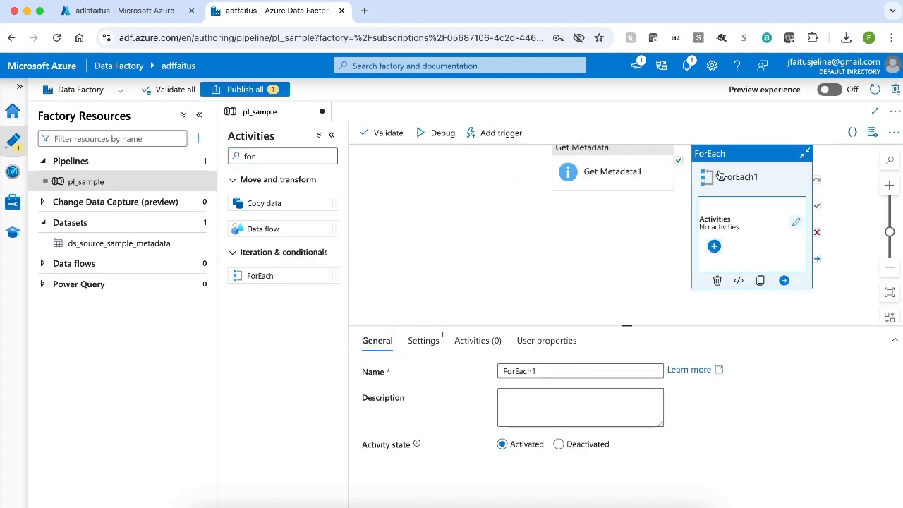
left_click_drag(678, 160, 705, 169)
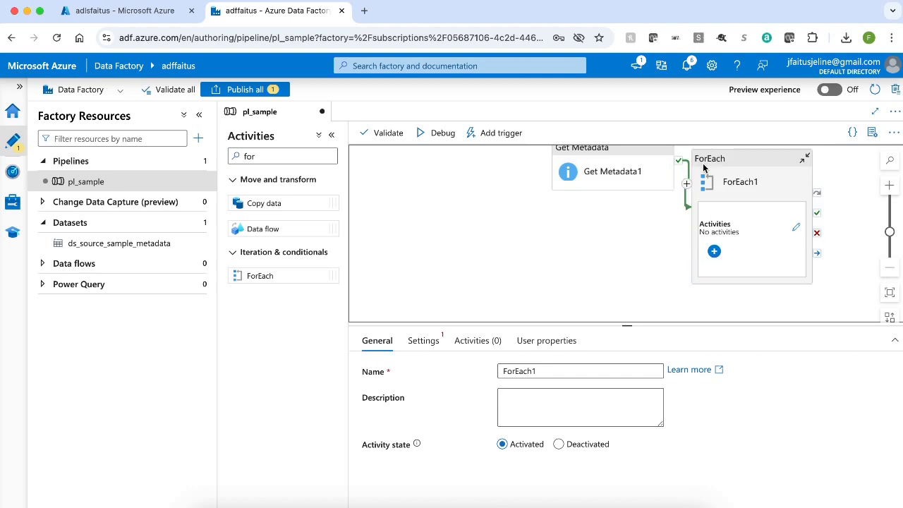
left_click(732, 165)
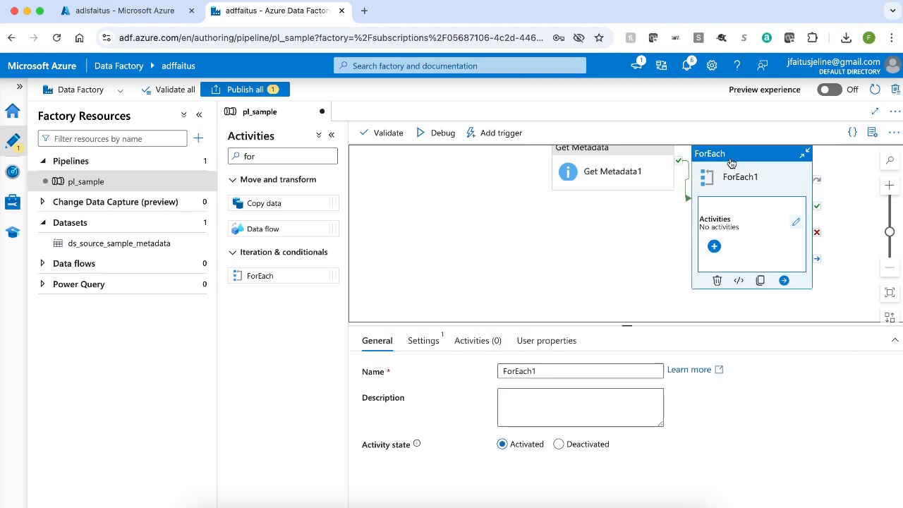
left_click(425, 342)
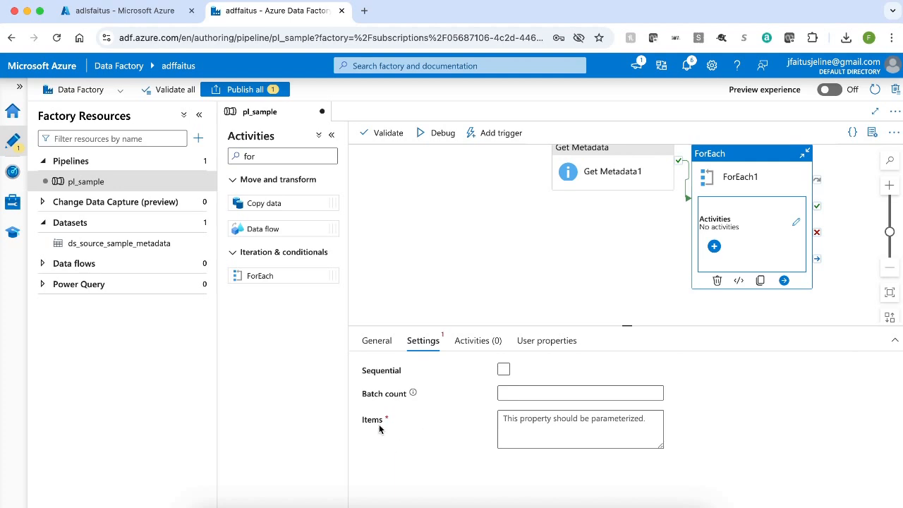
left_click(536, 448)
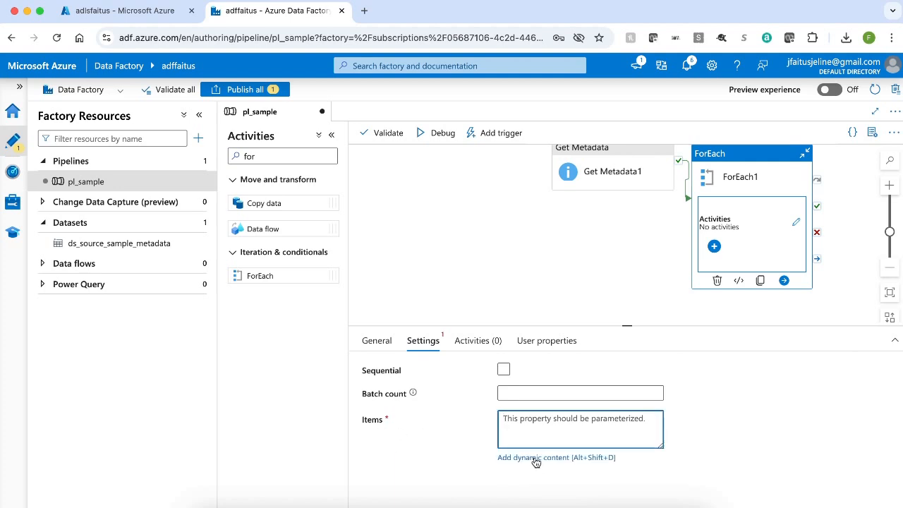
left_click(535, 457)
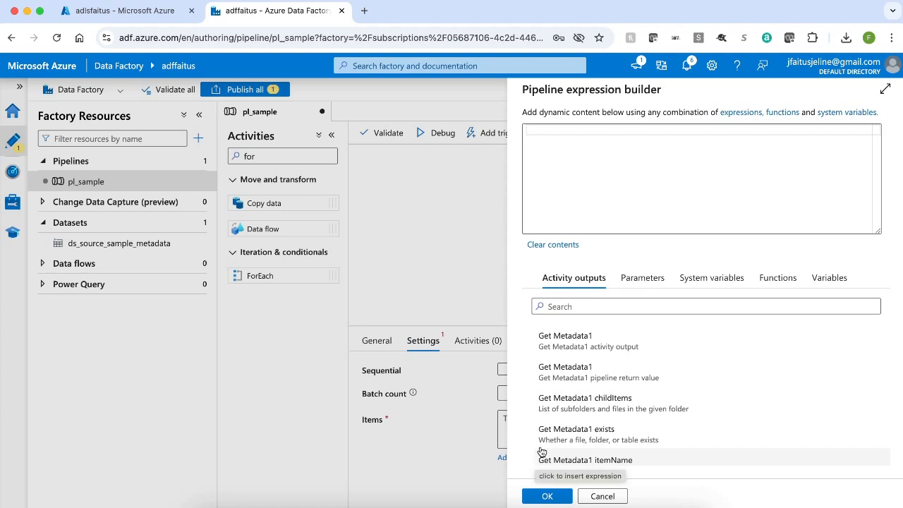
left_click(578, 411)
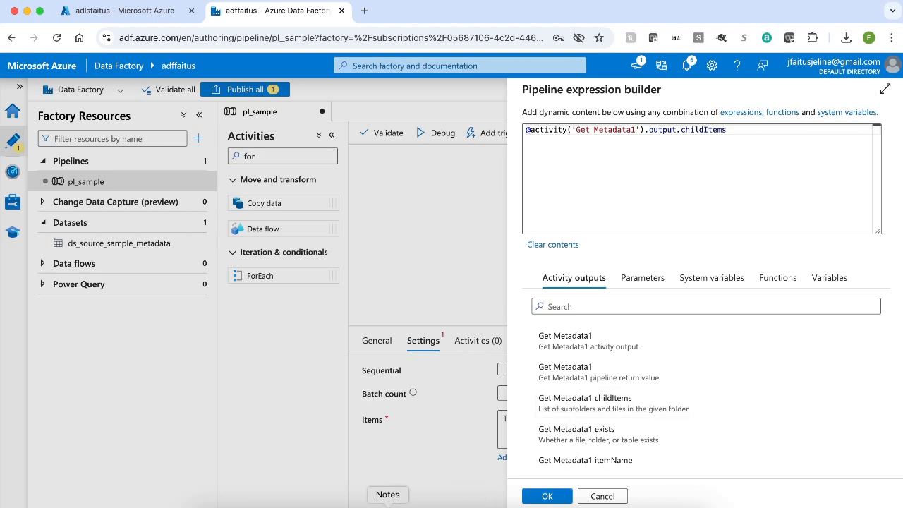
left_click(401, 504)
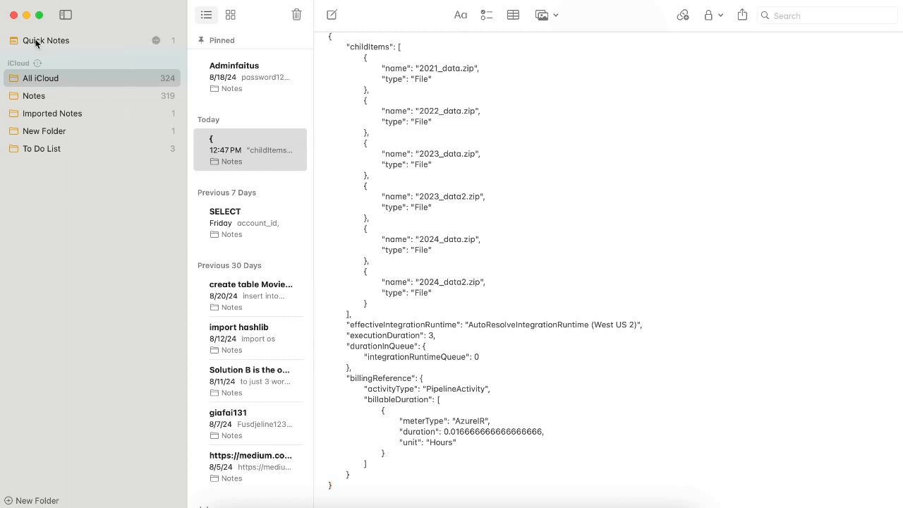
left_click(26, 14)
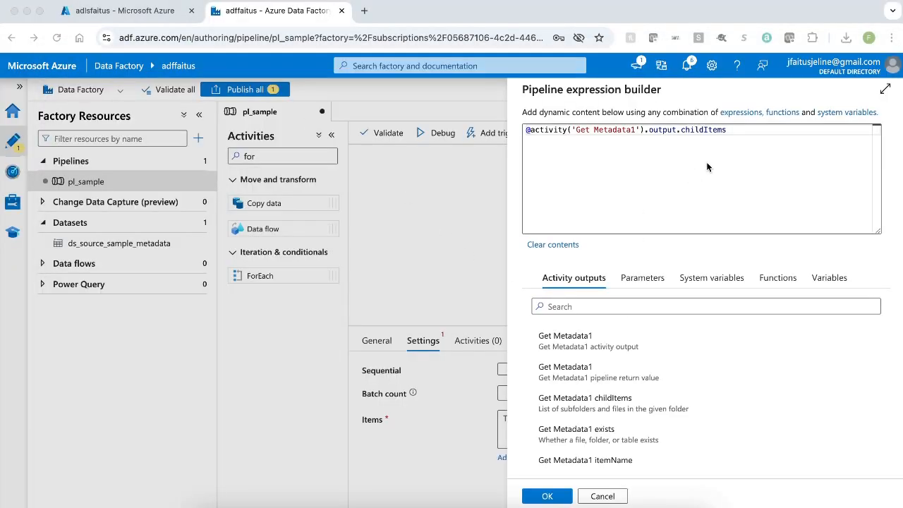
left_click(543, 498)
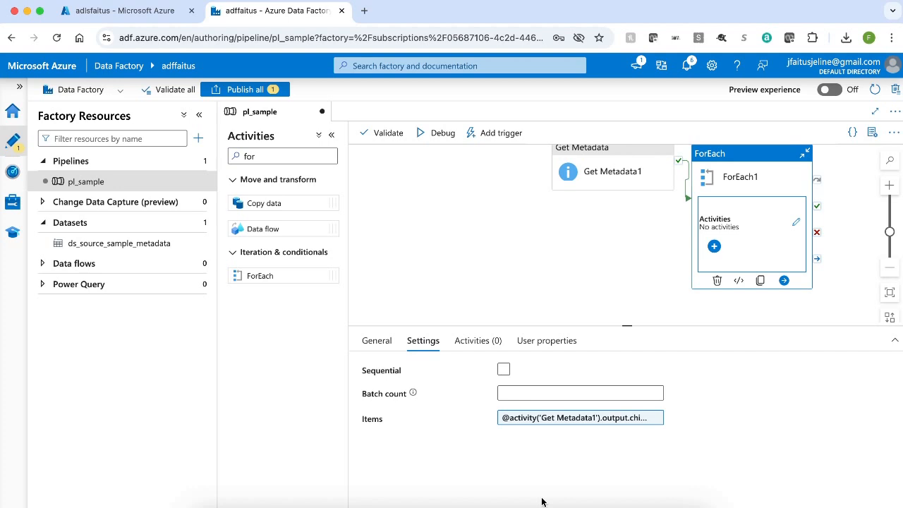
left_click(504, 371)
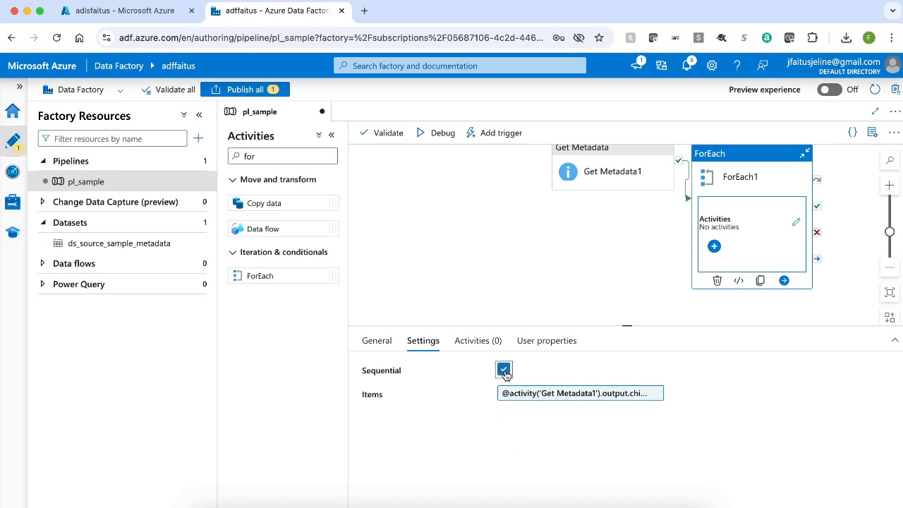
Add a Copy data activity inside ForEach1 and select ds_source_sample_metadata as its source dataset.
left_click(796, 221)
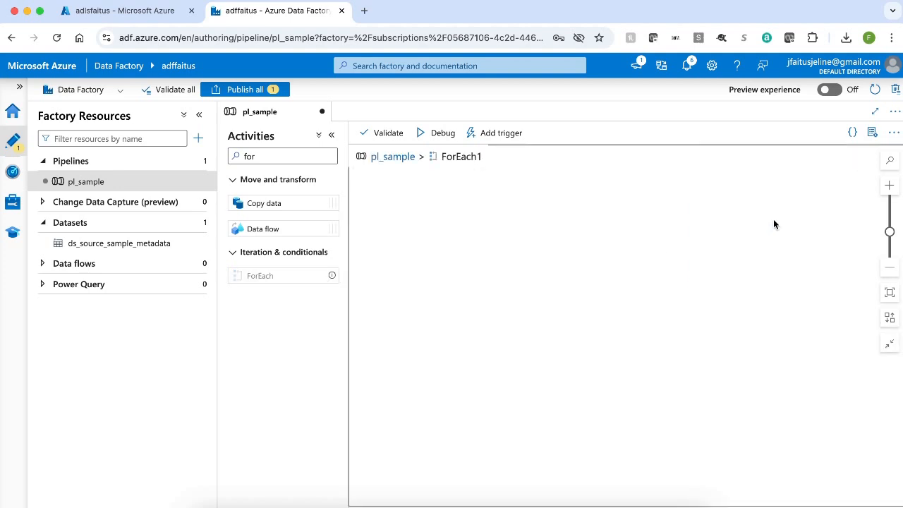
left_click_drag(268, 199, 537, 238)
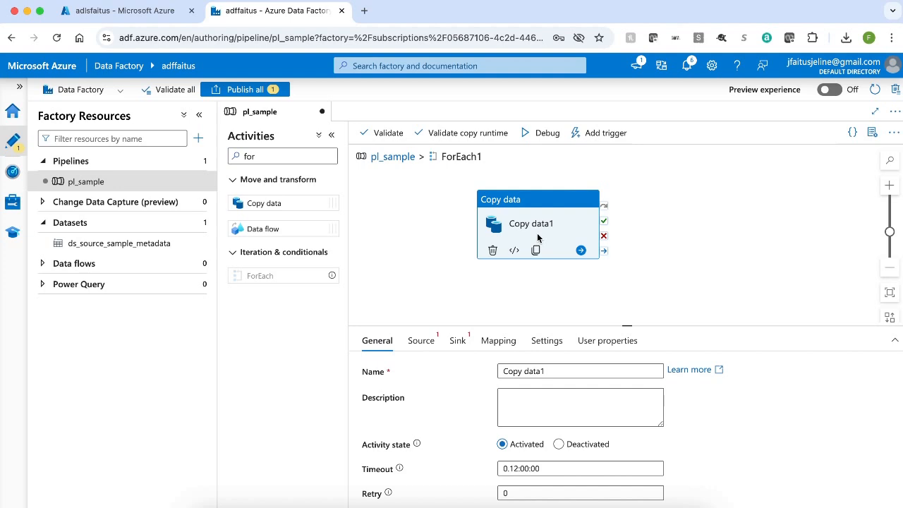
left_click(419, 346)
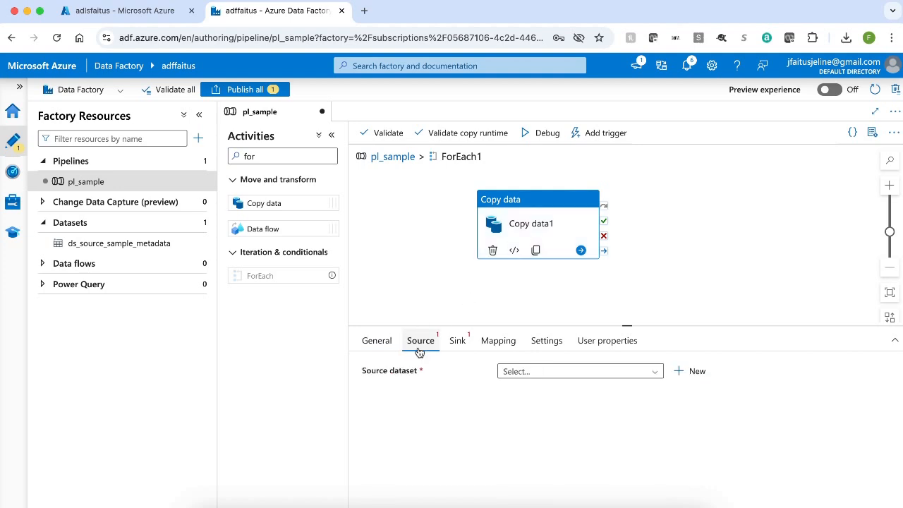
left_click(564, 379)
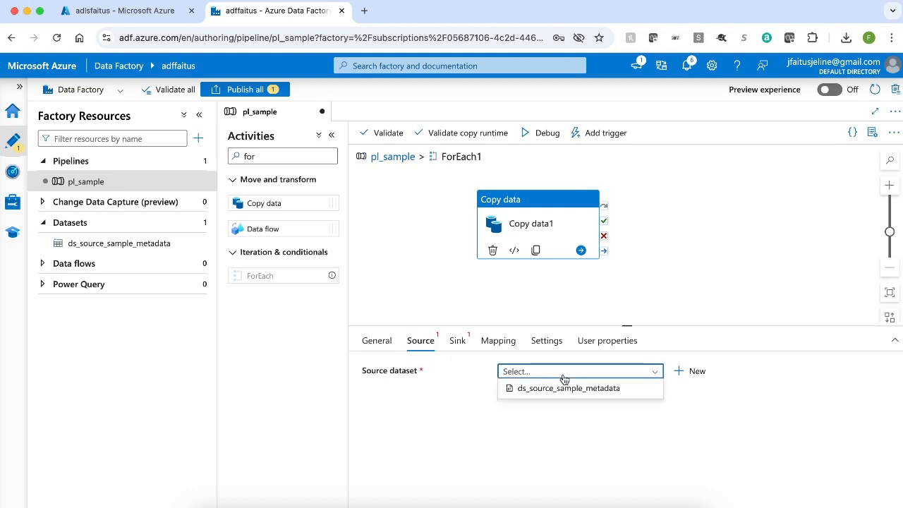
left_click(566, 389)
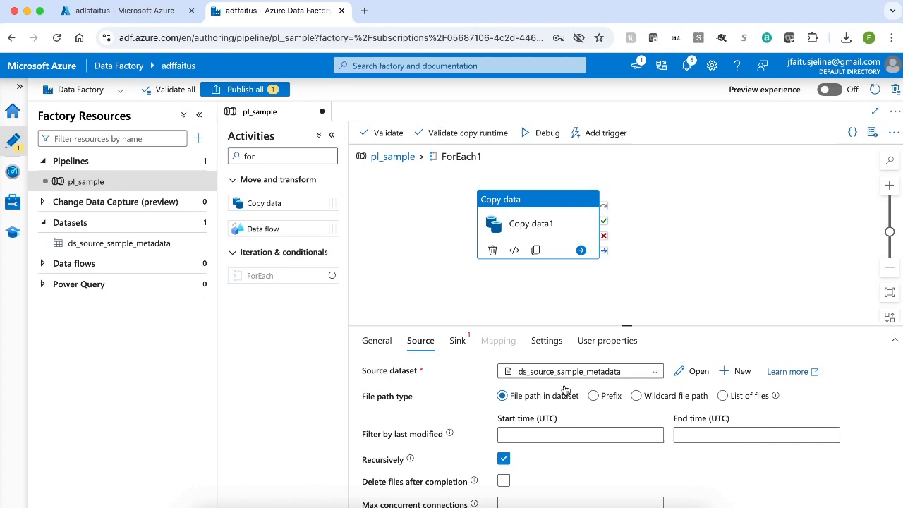
Switch the copy source's file path type to Wildcard file path and set the wildcard folder path to source/.
left_click(640, 396)
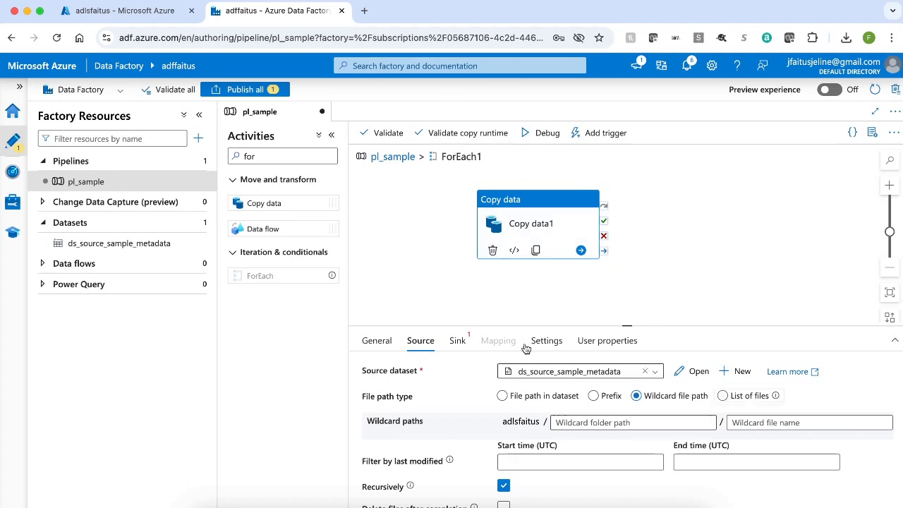
left_click(200, 118)
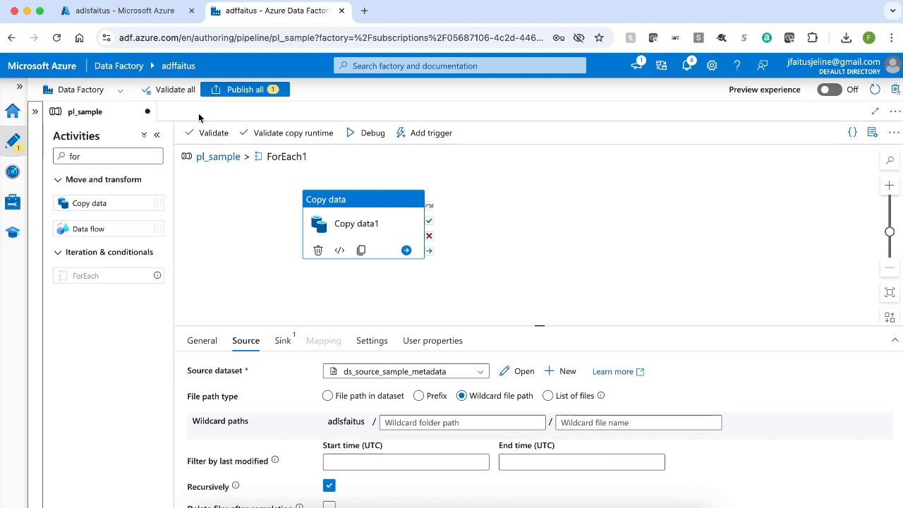
left_click(453, 423)
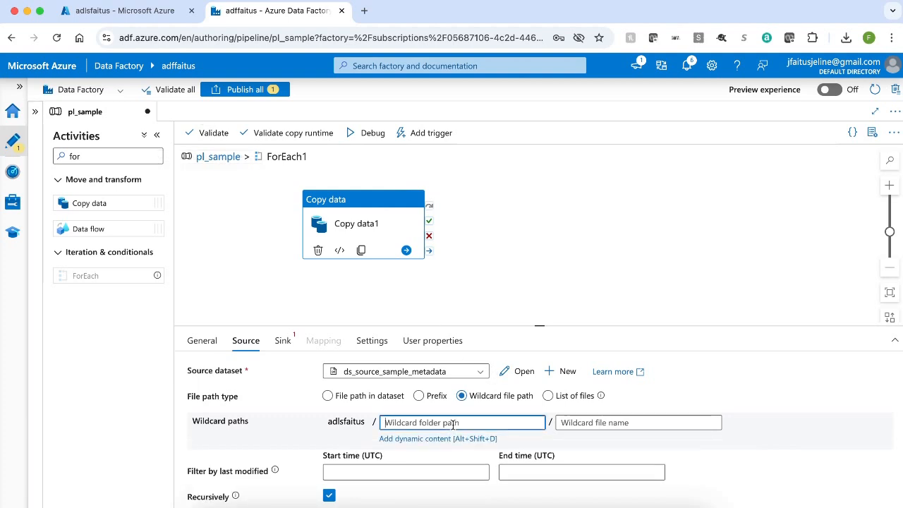
type("source")
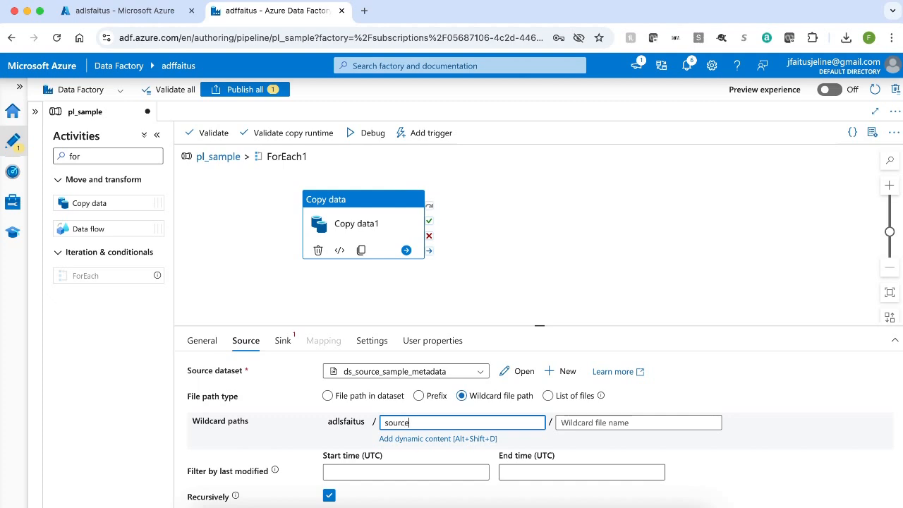
type("/")
left_click(611, 422)
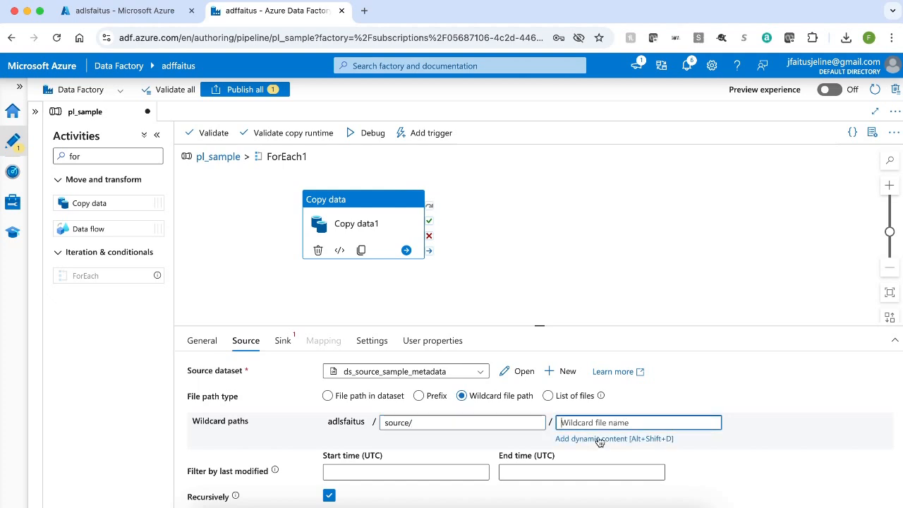
left_click(598, 439)
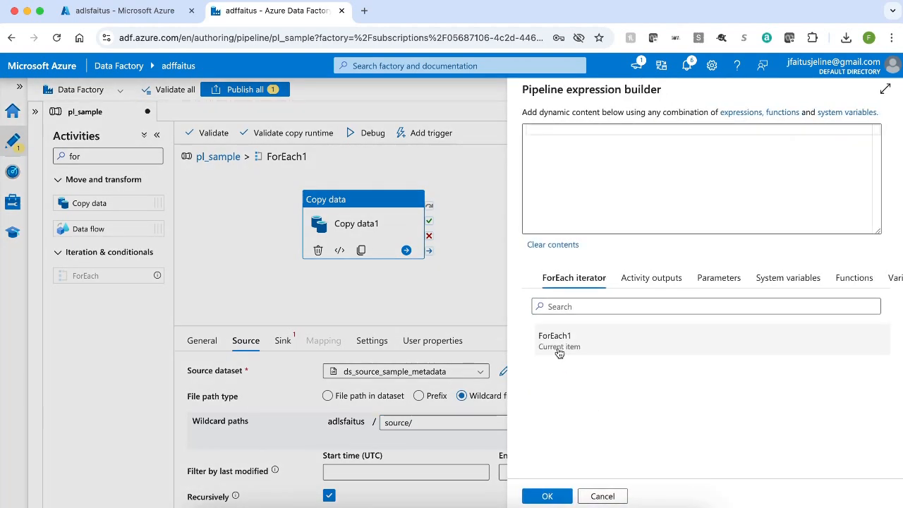
left_click(559, 352)
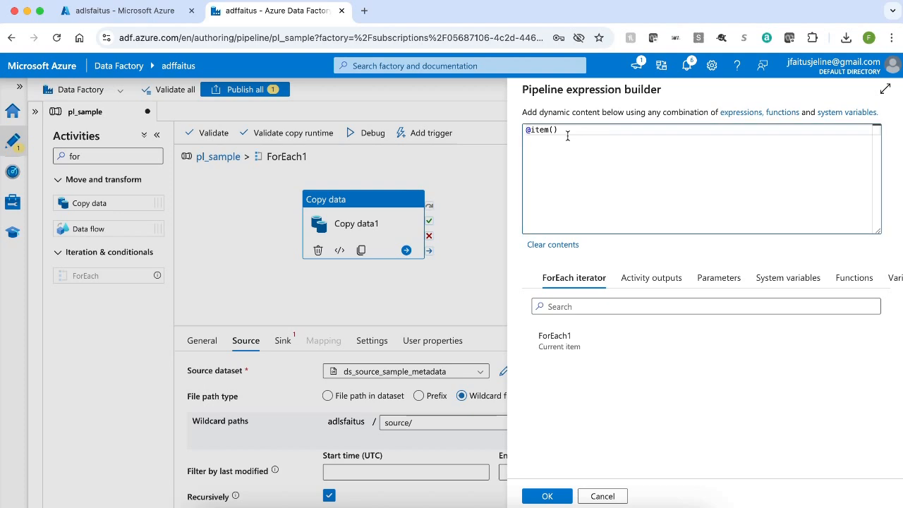
type(".name")
left_click(389, 506)
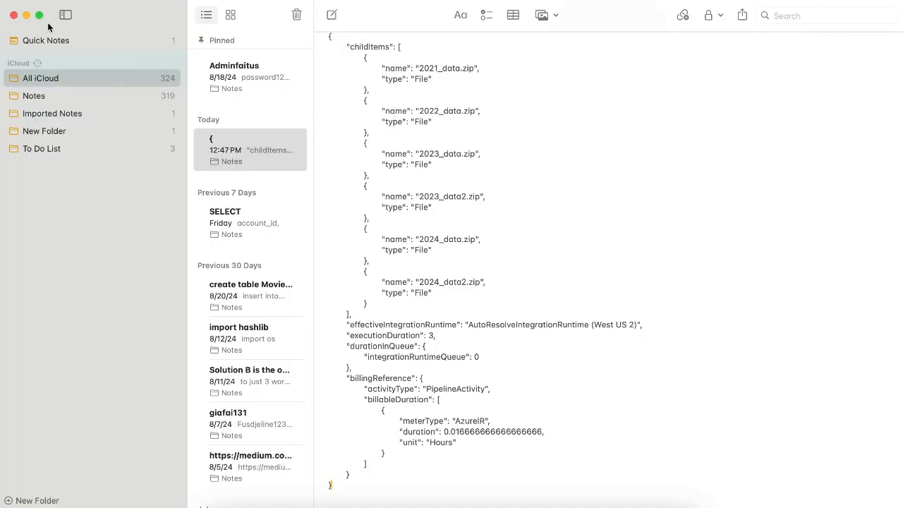
left_click(27, 16)
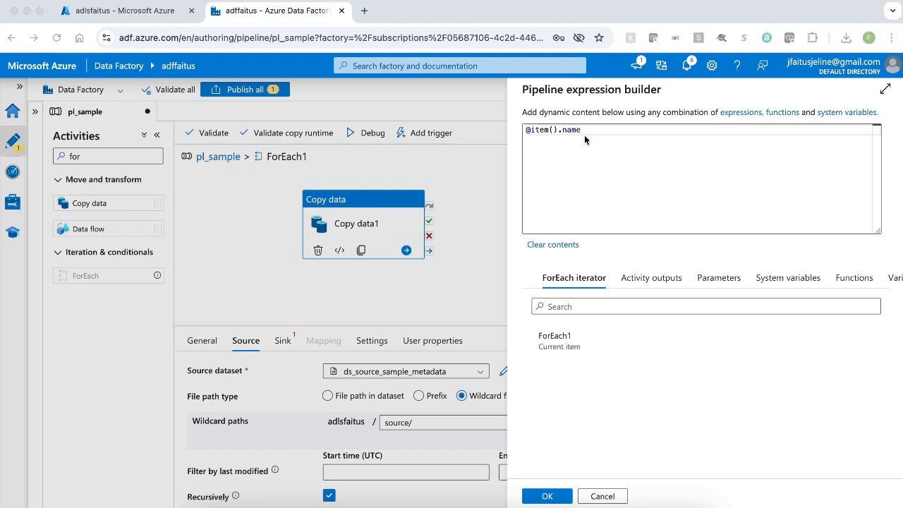
left_click(552, 498)
left_click(553, 499)
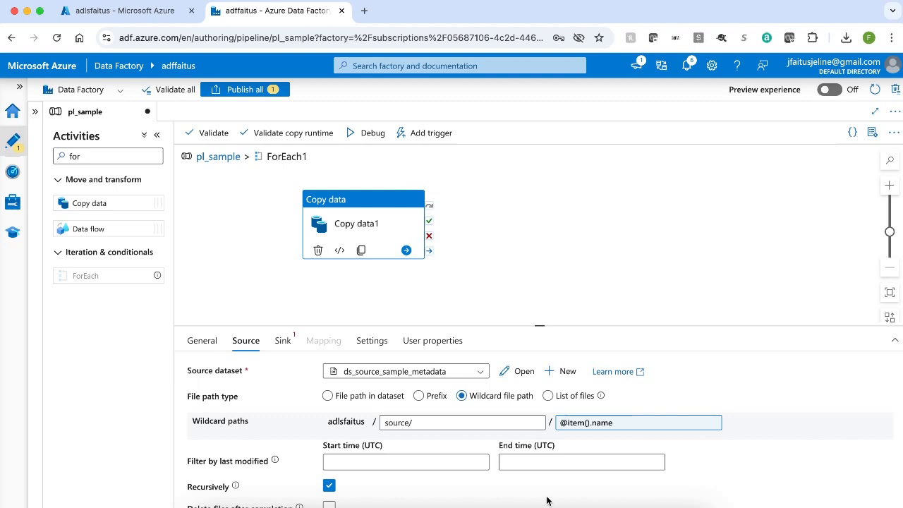
Start a new sink dataset for Copy data1, using Azure Blob Storage as the data store and Binary as the format.
left_click(285, 341)
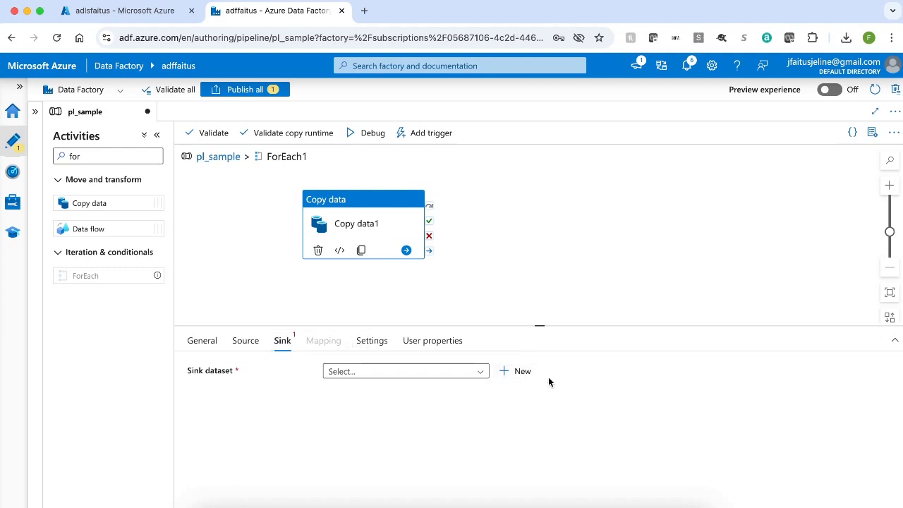
left_click(522, 371)
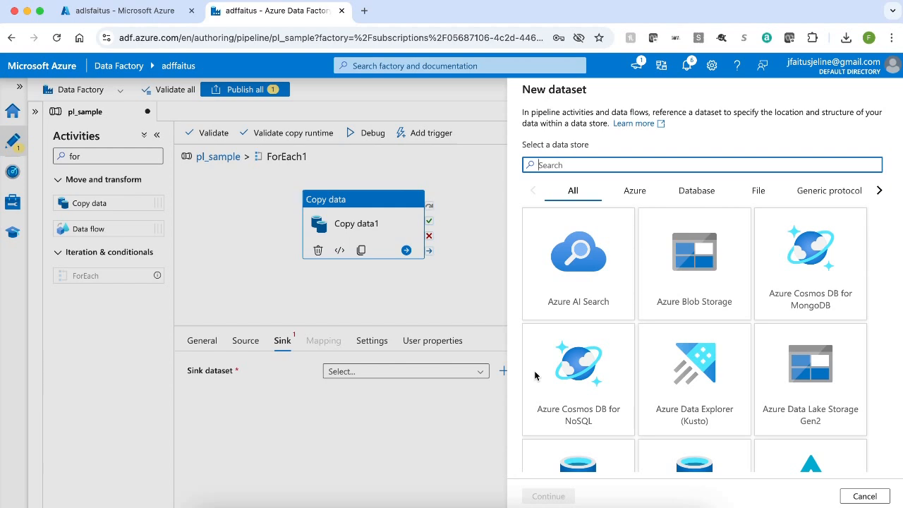
left_click(711, 257)
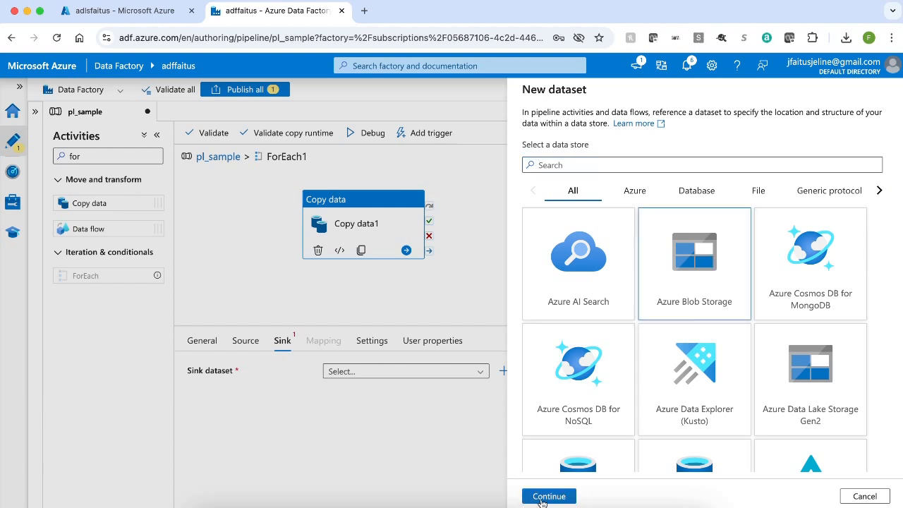
left_click(549, 497)
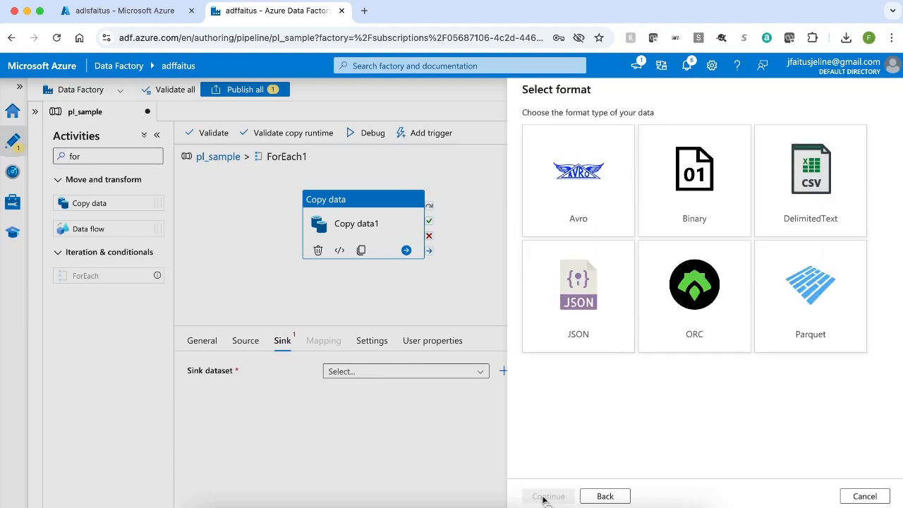
left_click(706, 173)
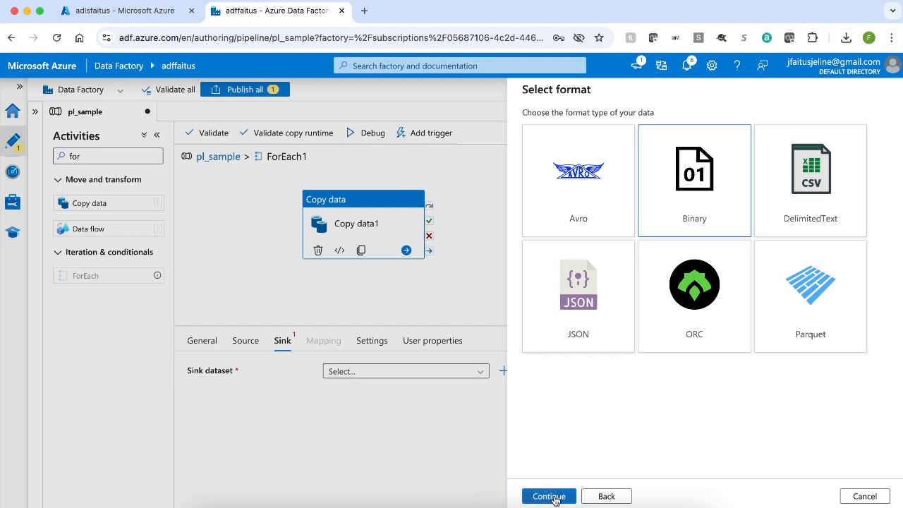
left_click(551, 497)
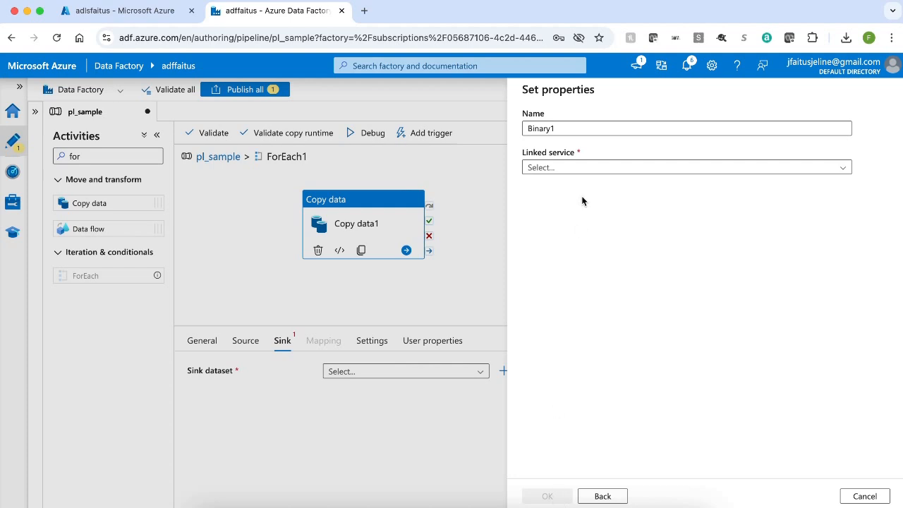
Name the sink dataset ds_target_sample and assign it the linked service ls_source_sample.
left_click(572, 128)
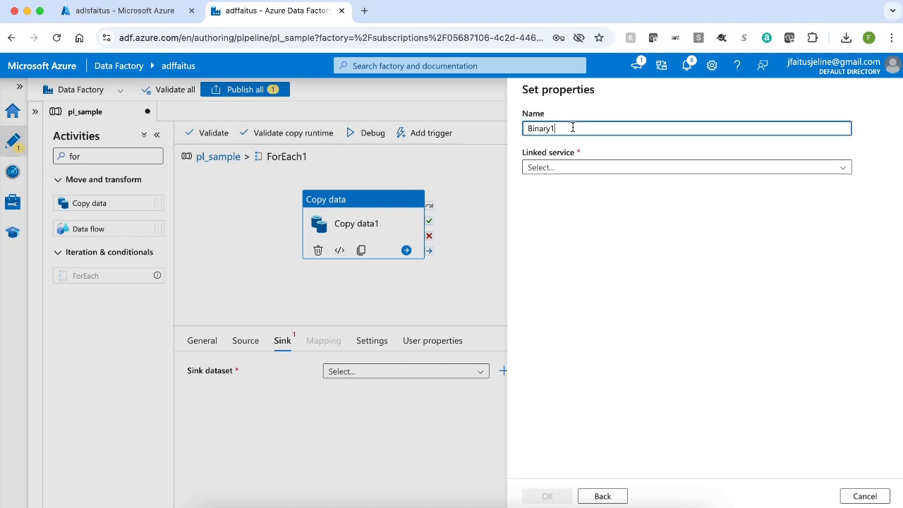
key("BackSpace")
key("BackSpace")
key("BackSpace")
key("BackSpace")
key("BackSpace")
key("BackSpace")
key("BackSpace")
type("ds_target_sample")
left_click(651, 170)
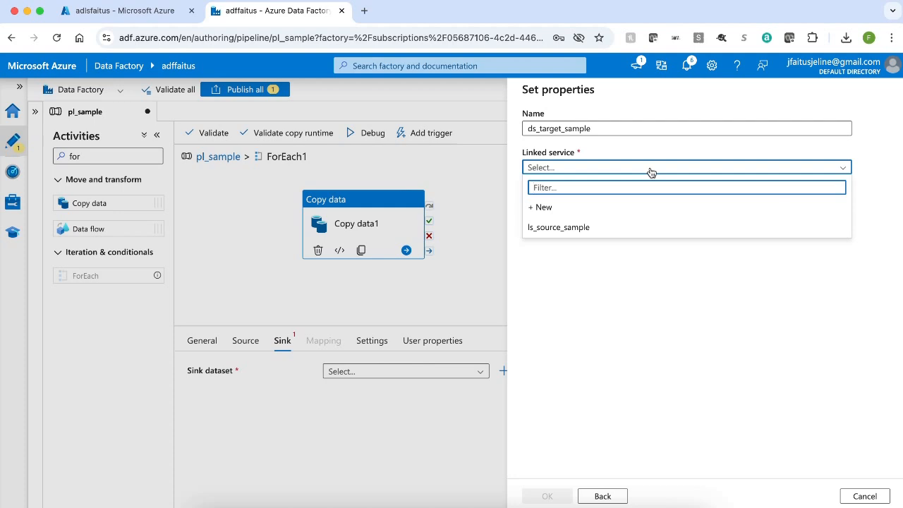
left_click(600, 229)
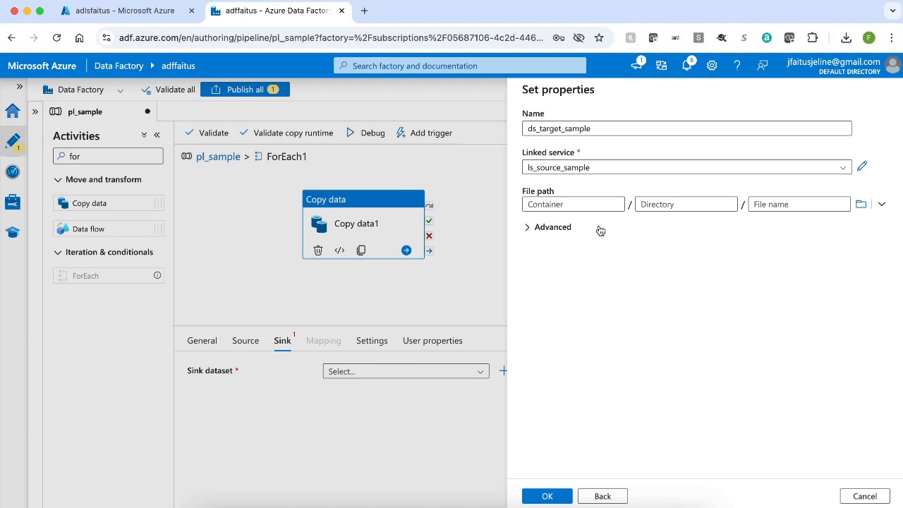
Create the sink dataset with the target folder of the adlsfaitus container as its file path, and publish all changes.
left_click(861, 204)
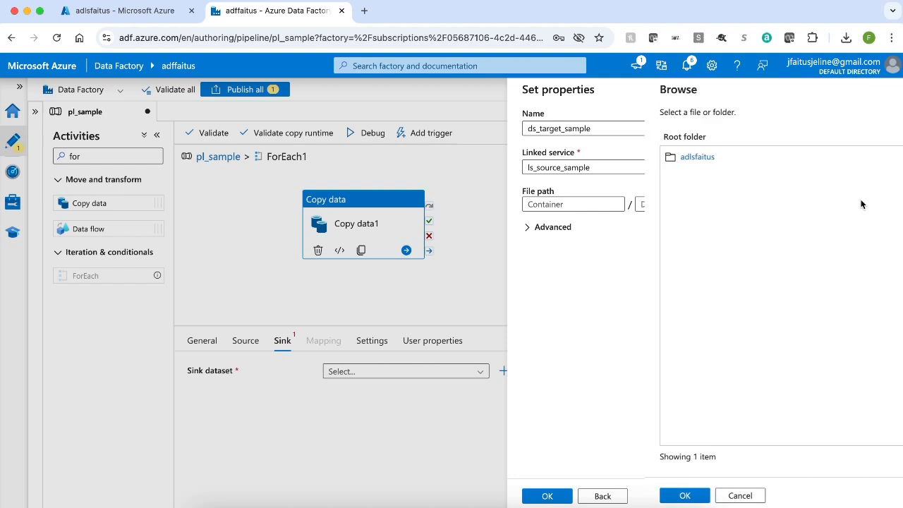
left_click(563, 157)
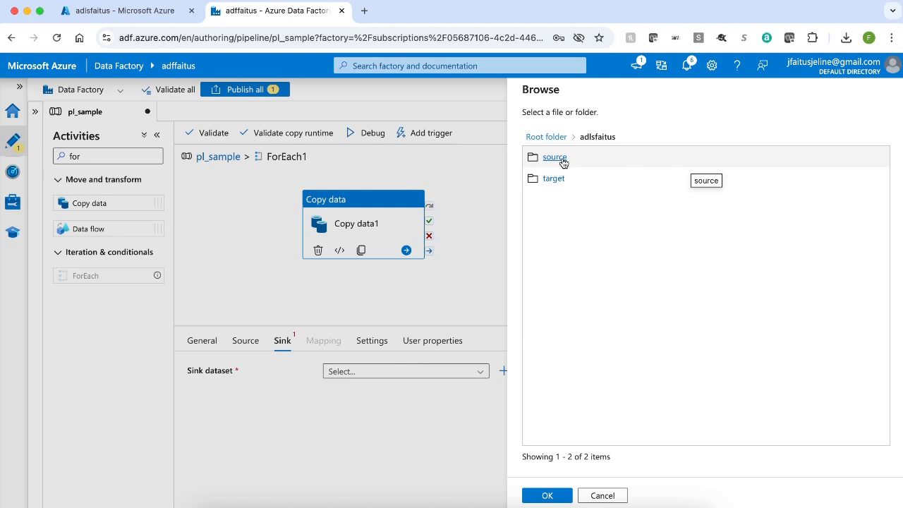
left_click(559, 179)
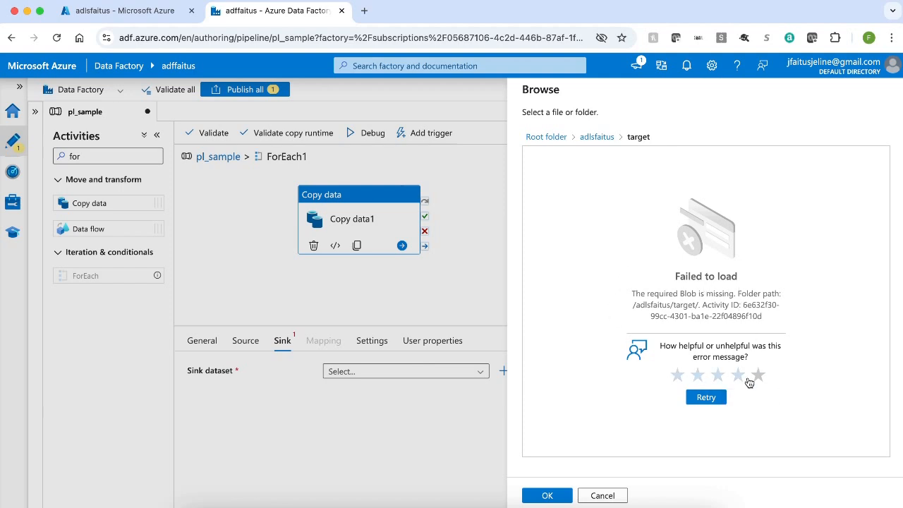
left_click(545, 496)
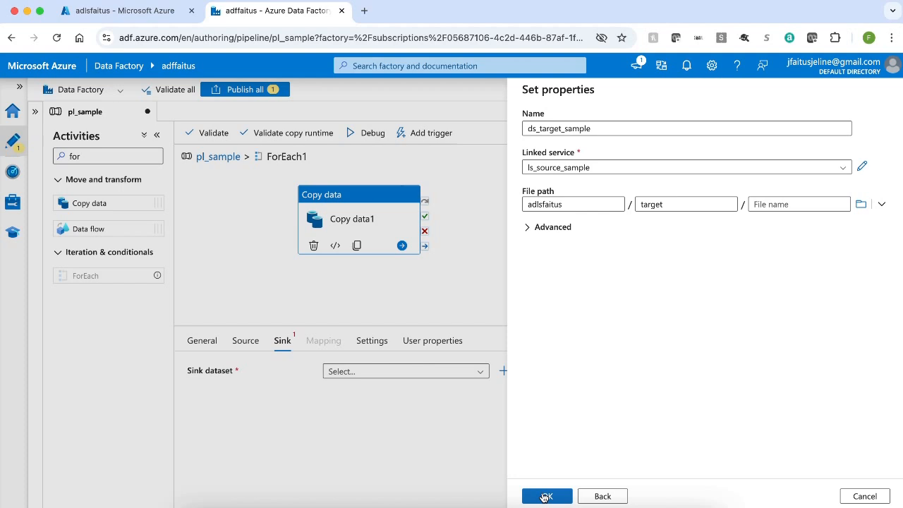
left_click(545, 496)
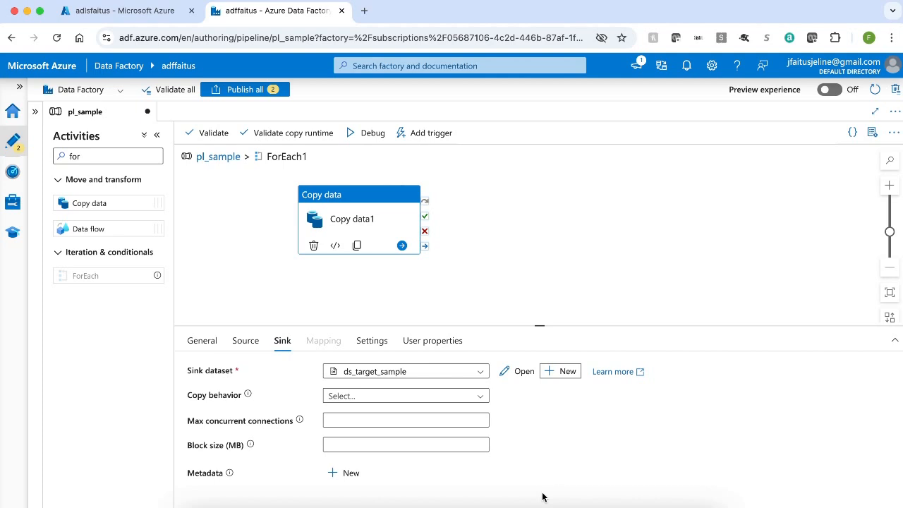
left_click(257, 90)
left_click(566, 496)
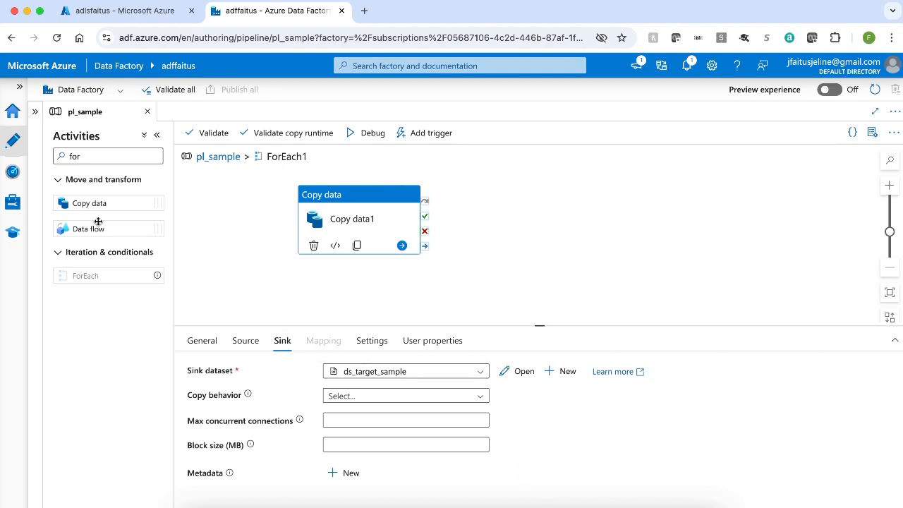
Open the ds_source_sample_metadata dataset and set its compression type to ZipDeflate (.zip) and compression level to Optimal.
left_click(35, 112)
left_click(127, 244)
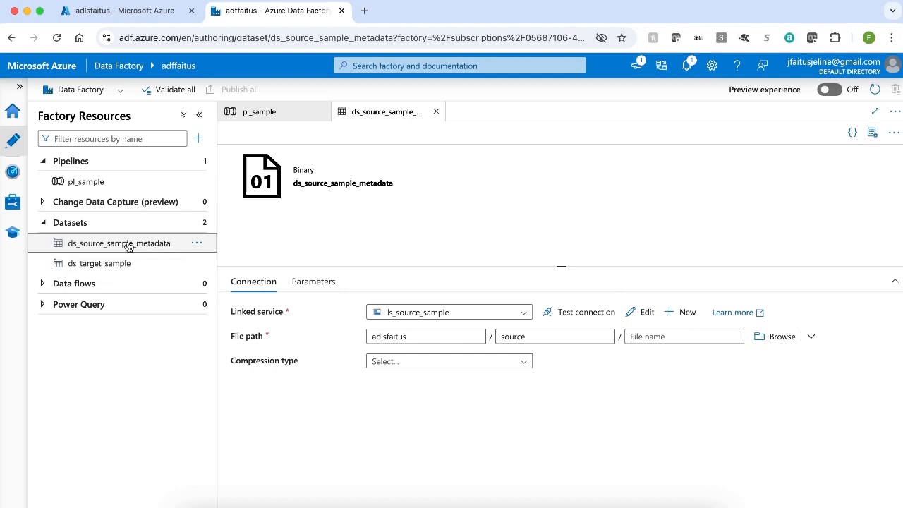
left_click(430, 367)
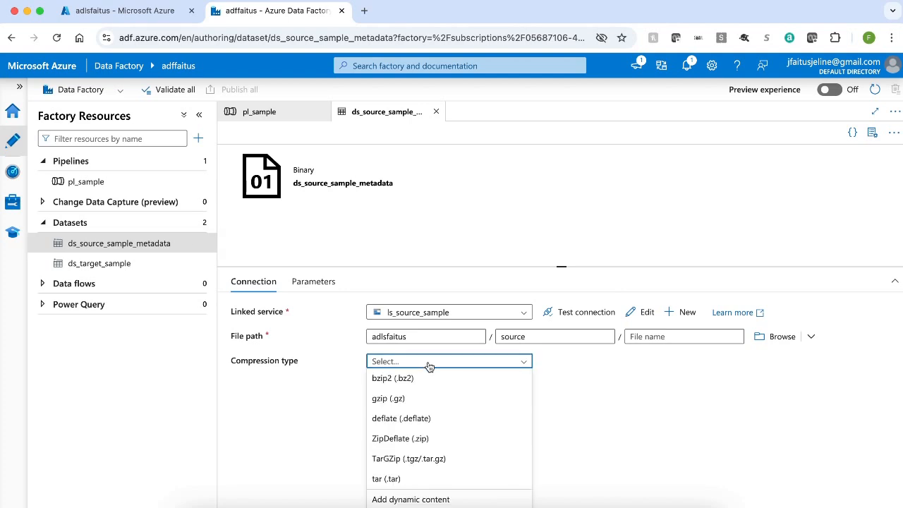
left_click(409, 439)
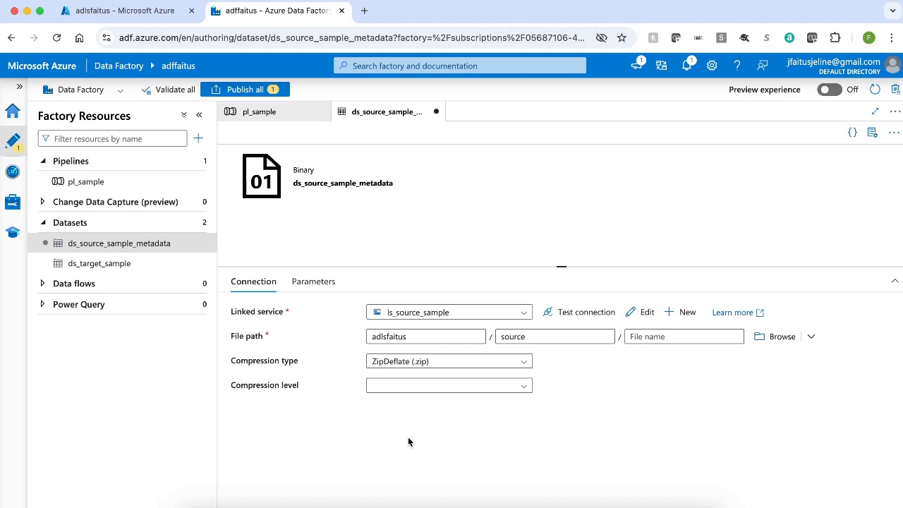
left_click(428, 389)
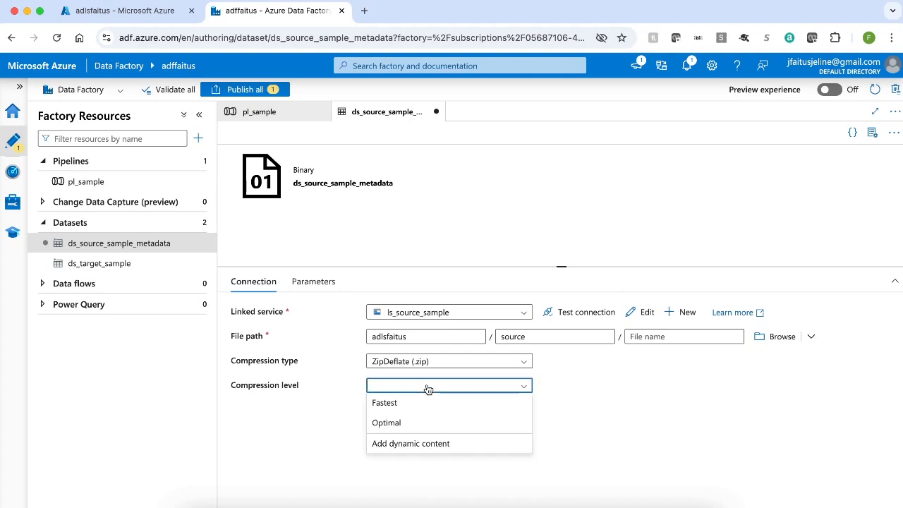
left_click(413, 425)
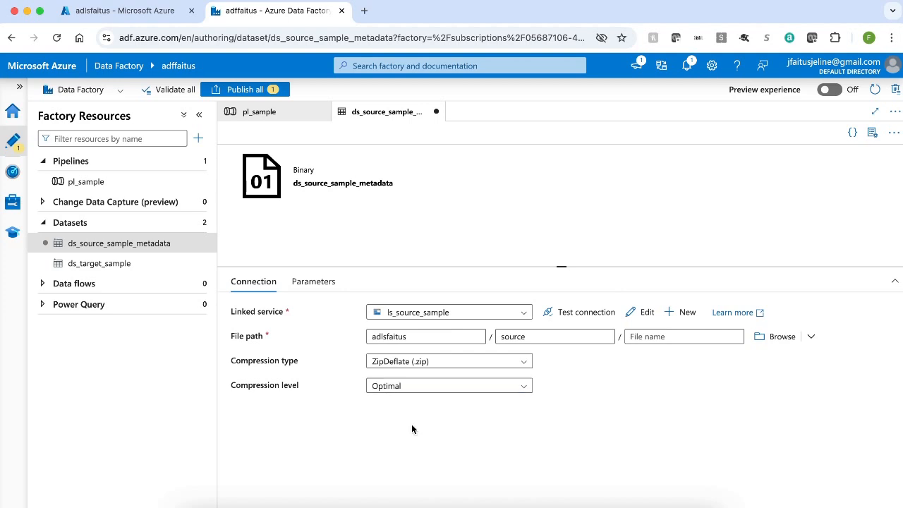
Add a String parameter named year to the ds_target_sample dataset.
left_click(117, 265)
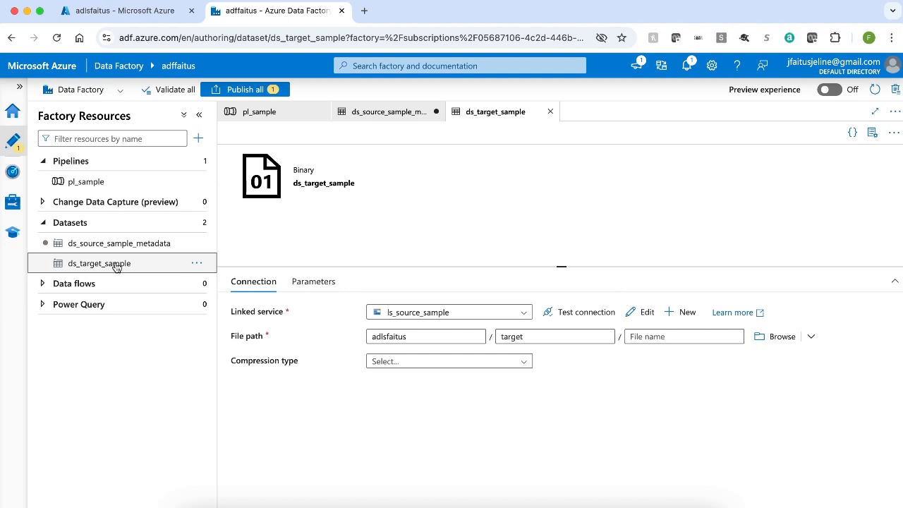
left_click(308, 283)
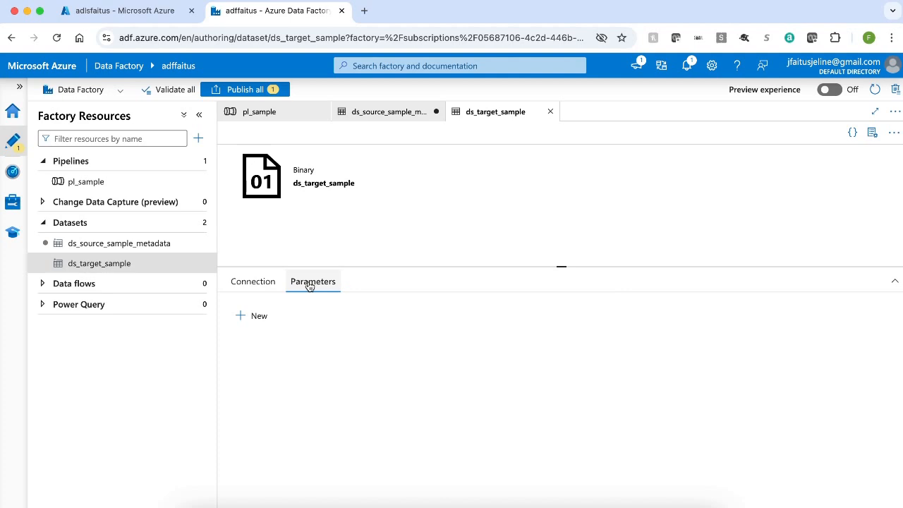
left_click(243, 322)
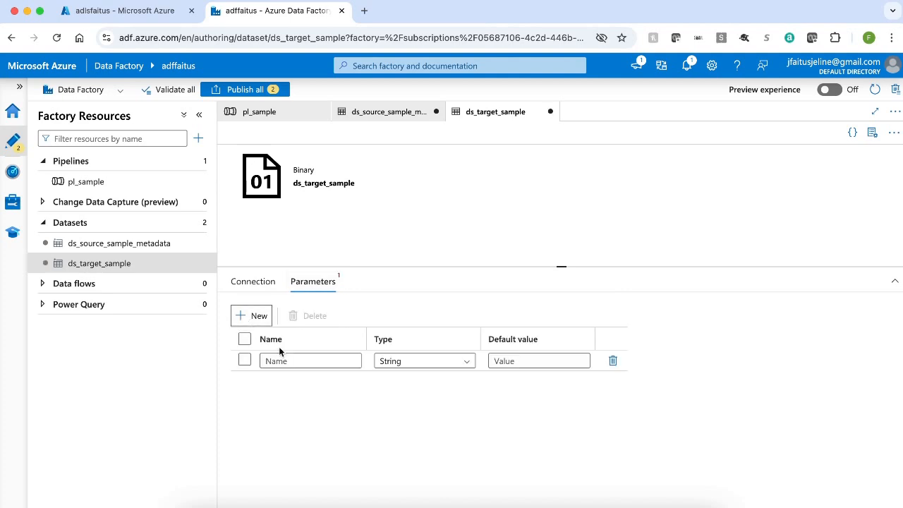
left_click(284, 361)
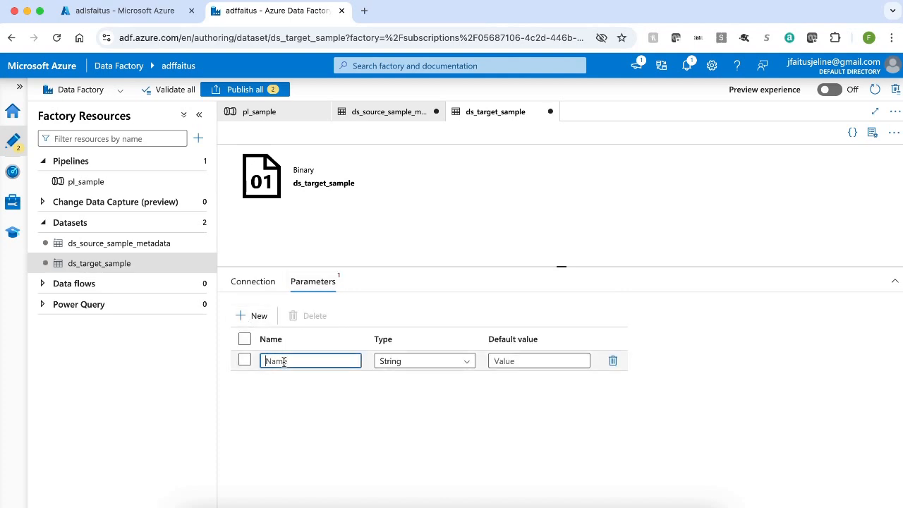
type("year")
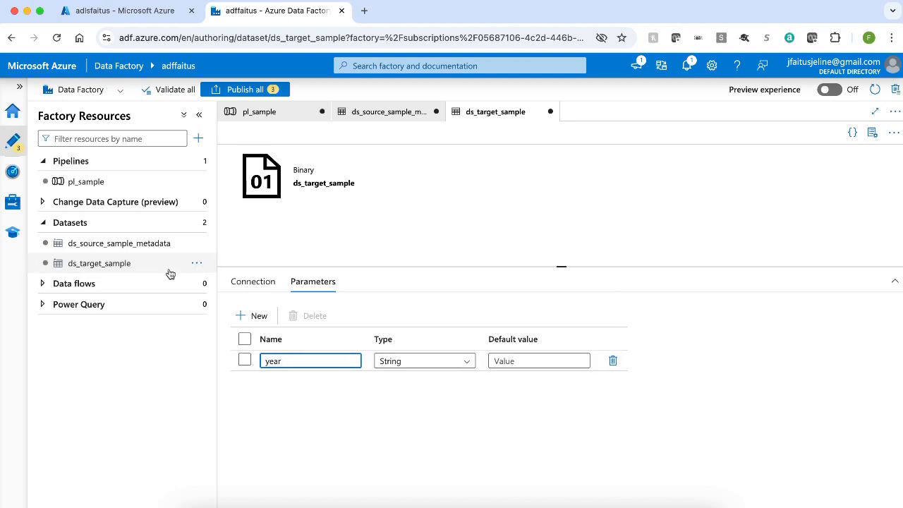
left_click(263, 283)
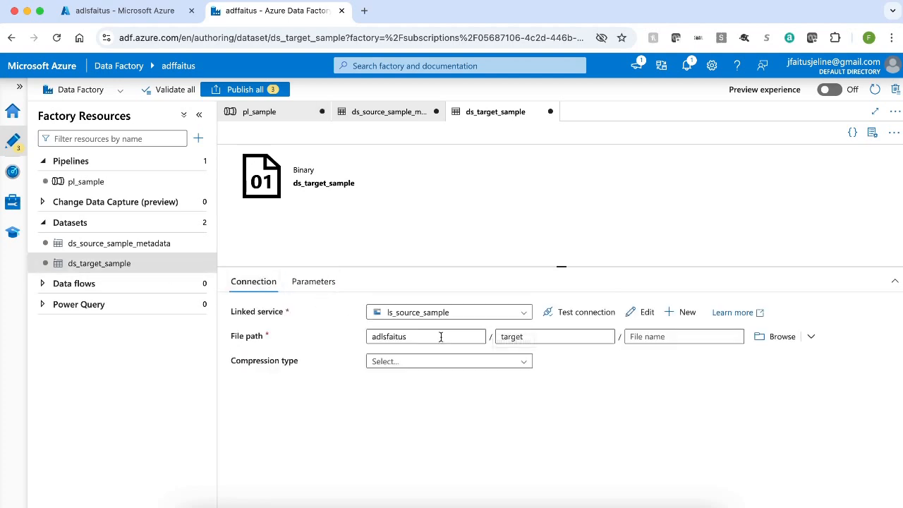
left_click(545, 338)
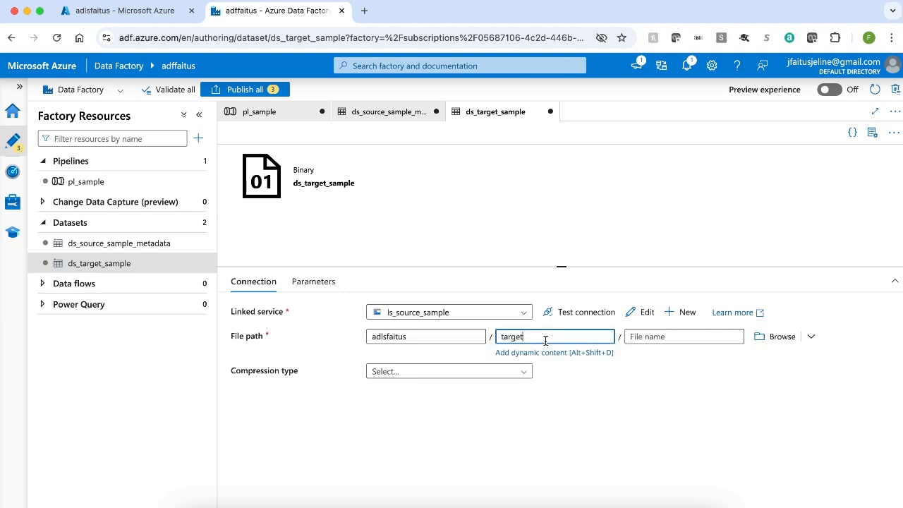
left_click(547, 356)
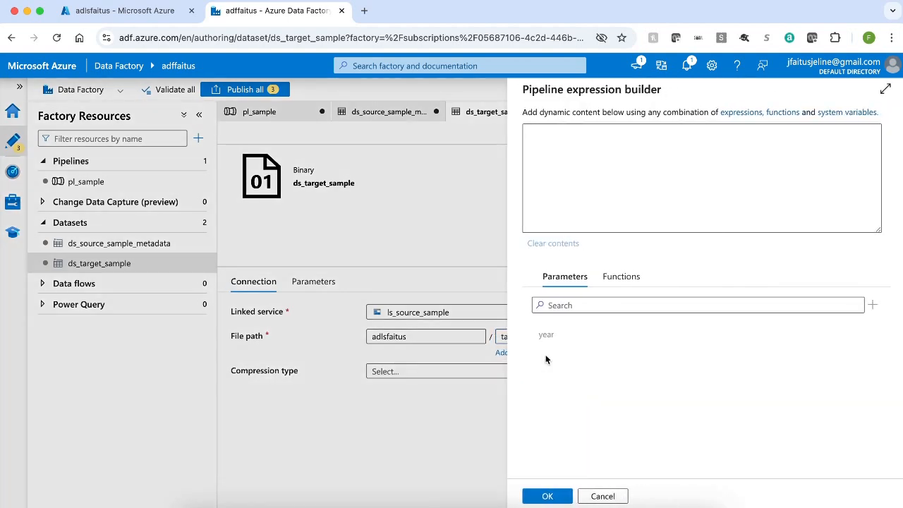
type("@concat('target/',dataset().year)")
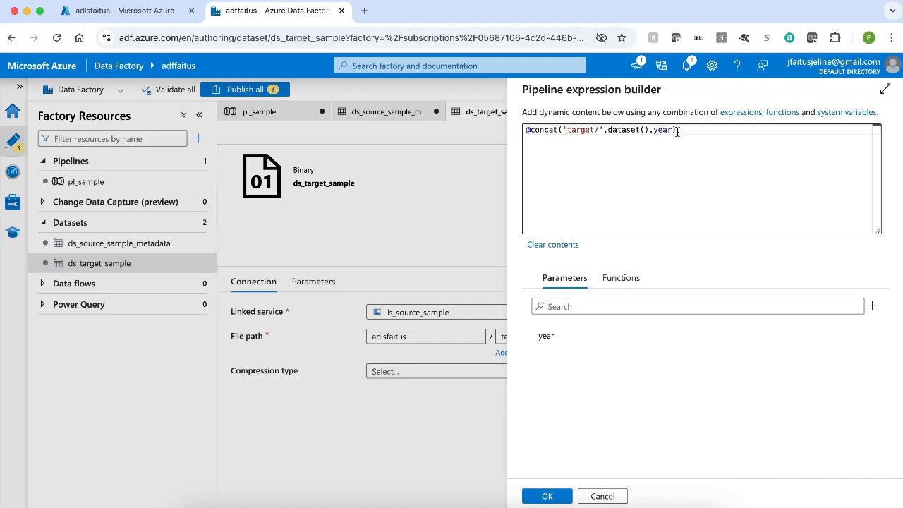
left_click(674, 130)
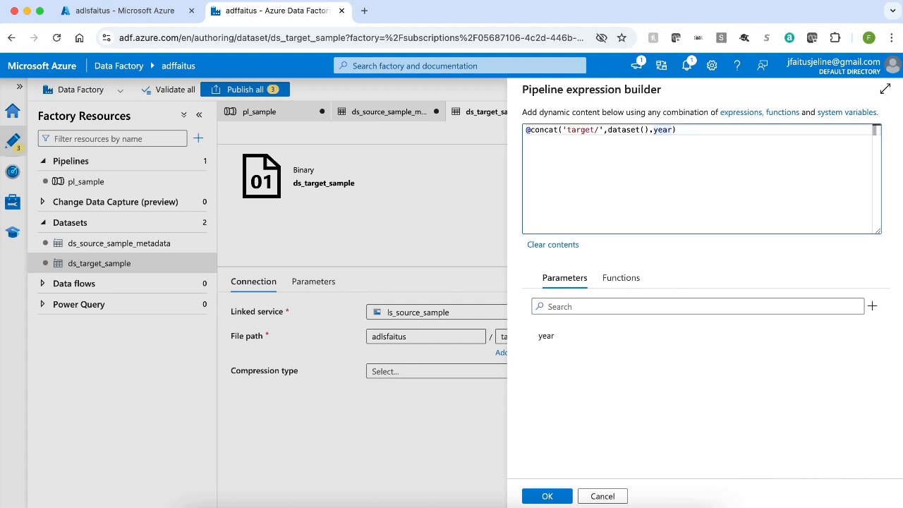
type(",")
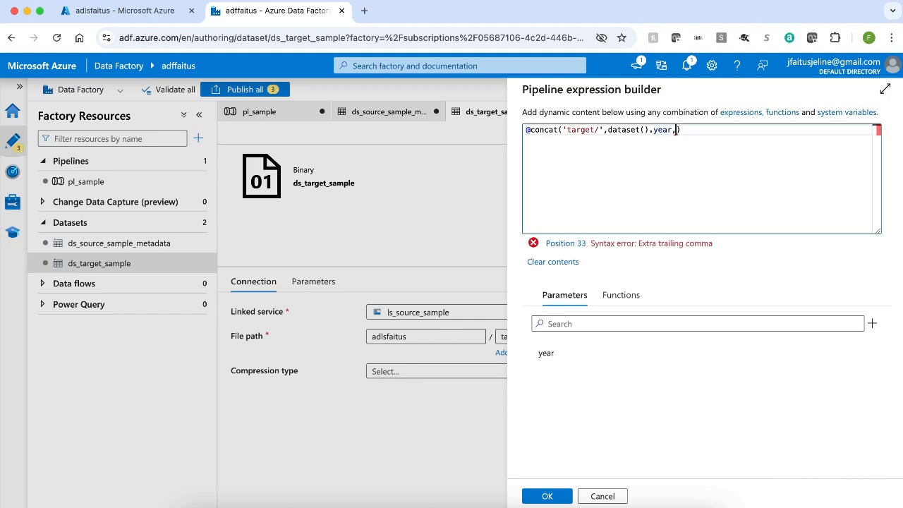
type("'")
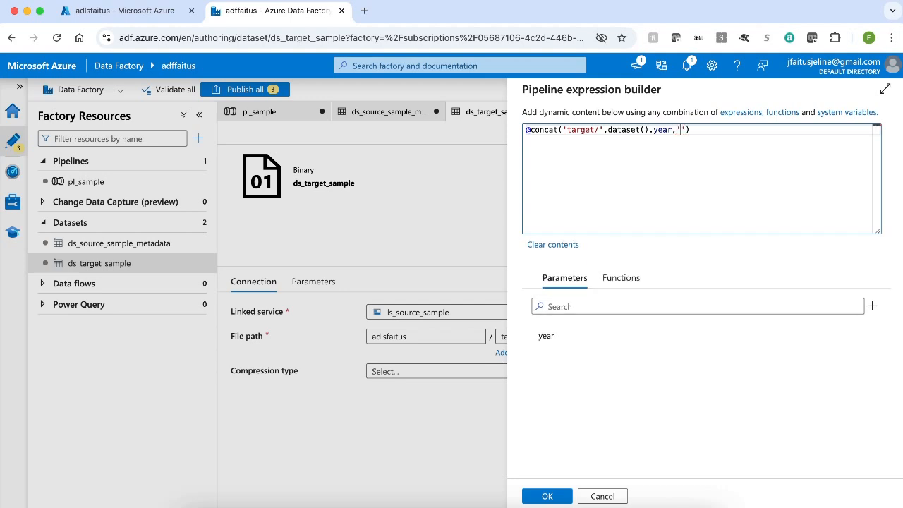
type("/")
left_click(548, 496)
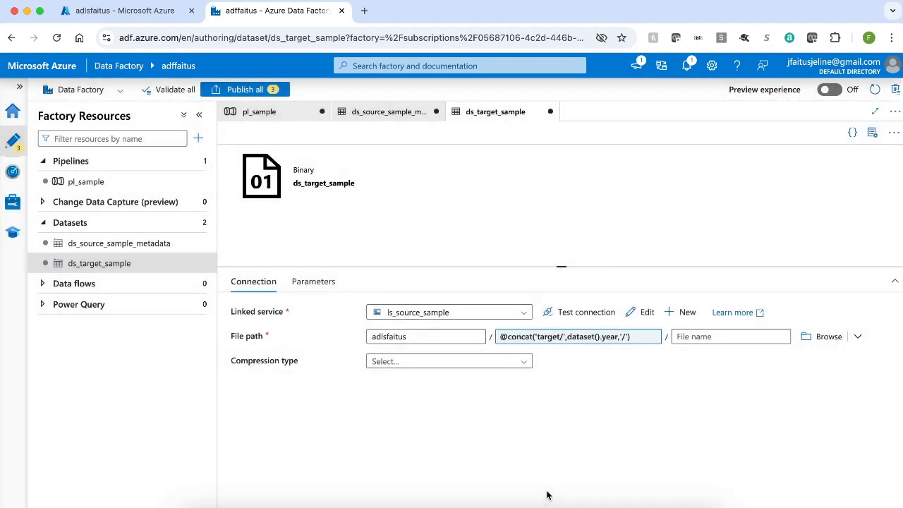
Return to pl_sample and open the sink settings of the Copy data1 activity inside ForEach1.
left_click(263, 115)
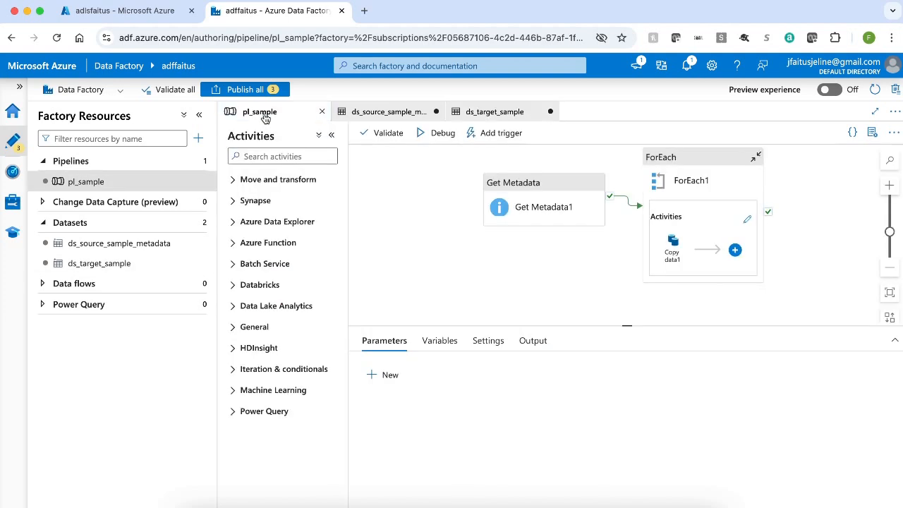
left_click(748, 219)
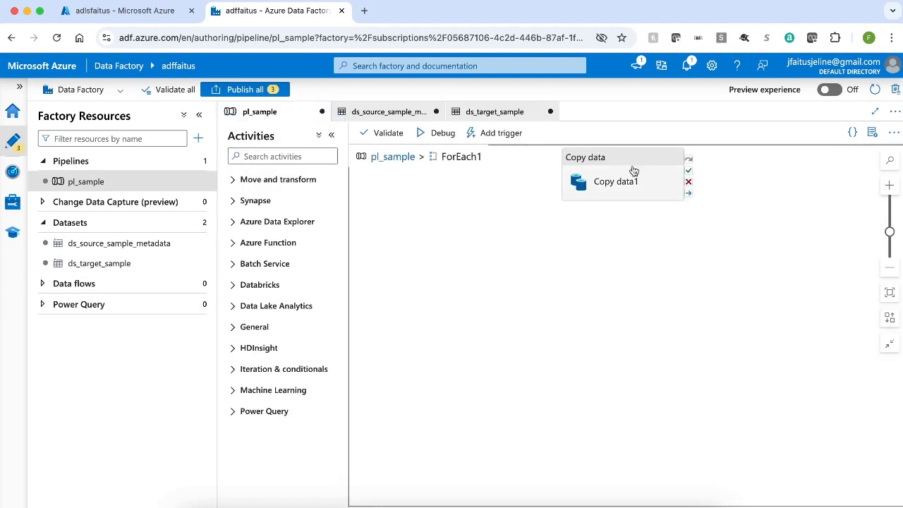
left_click(621, 159)
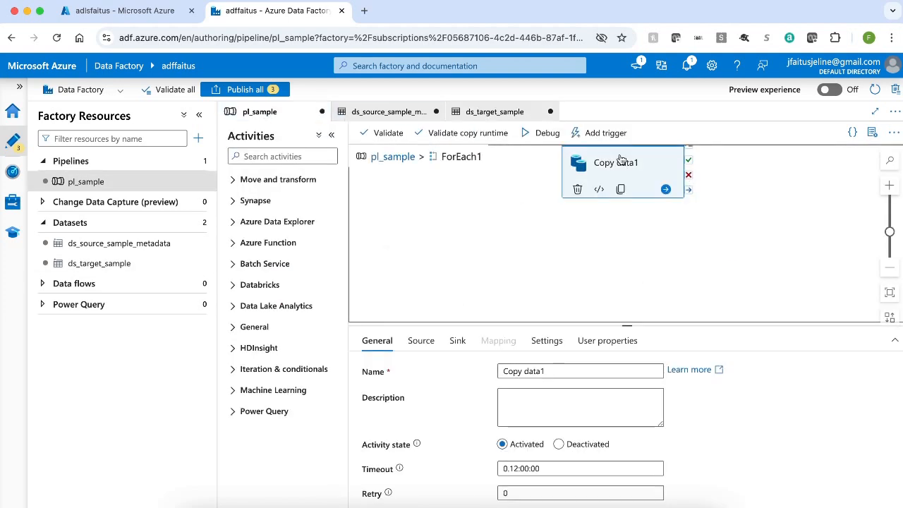
left_click(459, 341)
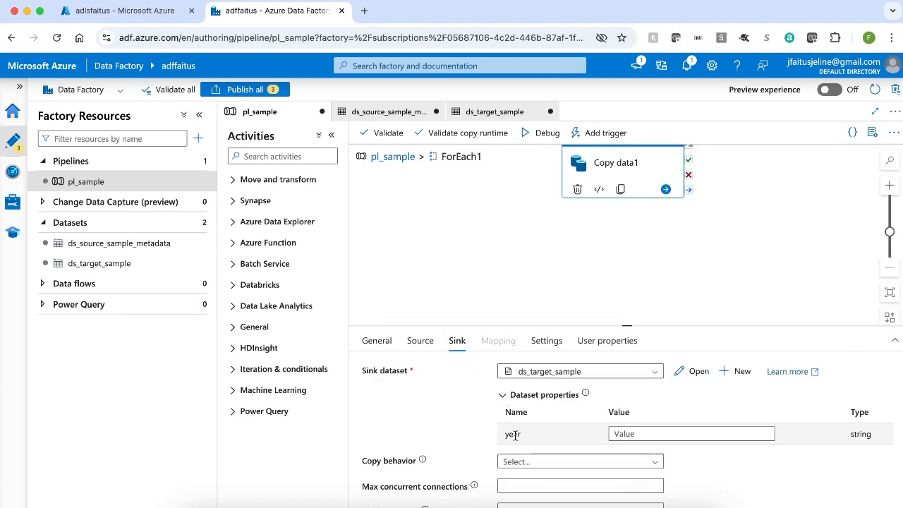
Switch to Notes and examine the year prefix of the zip file names in the saved childItems output.
left_click(393, 506)
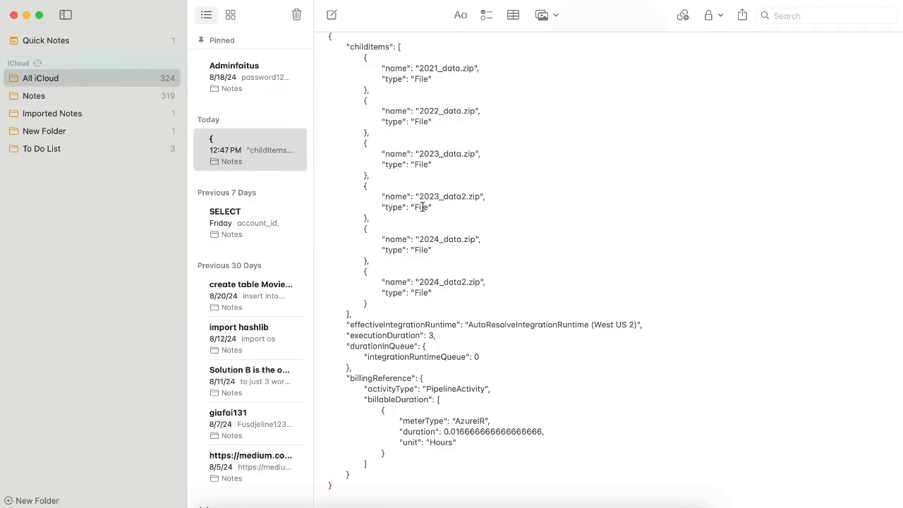
left_click_drag(419, 112, 438, 113)
left_click(26, 15)
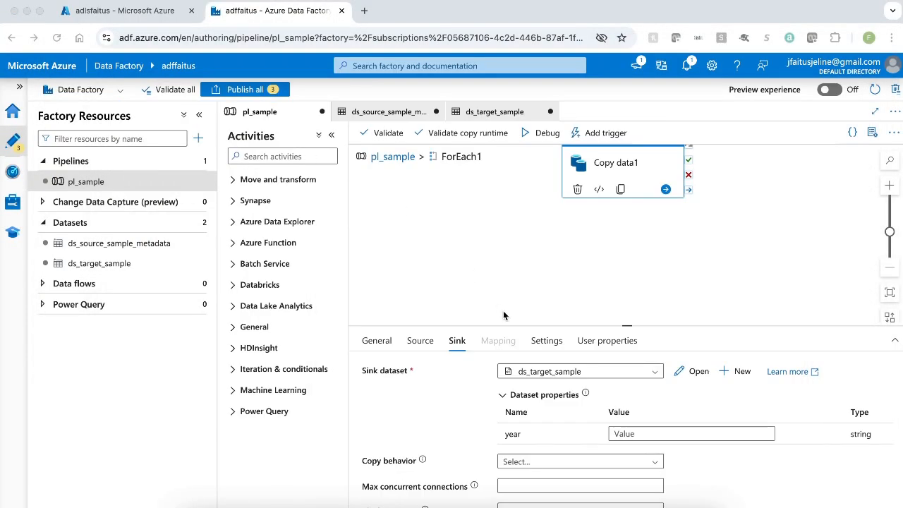
left_click(633, 433)
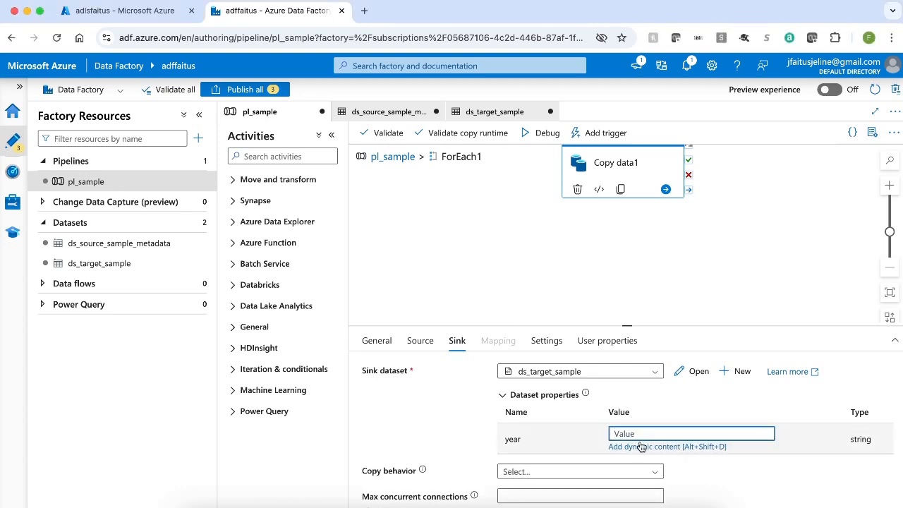
left_click(641, 445)
type("@substring()")
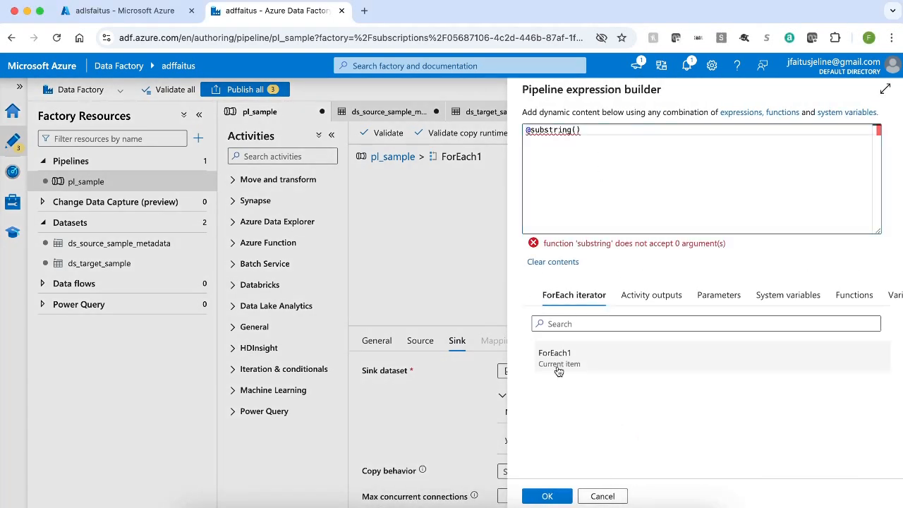
left_click(557, 361)
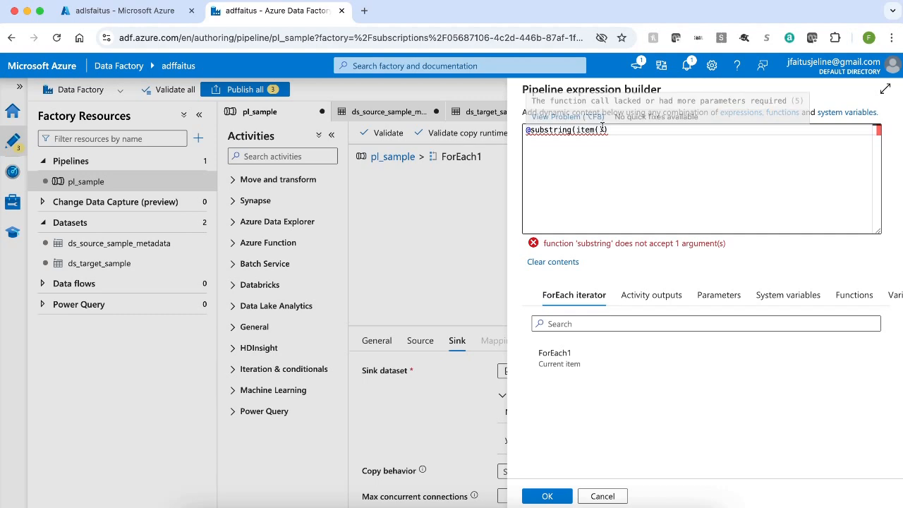
type(".name")
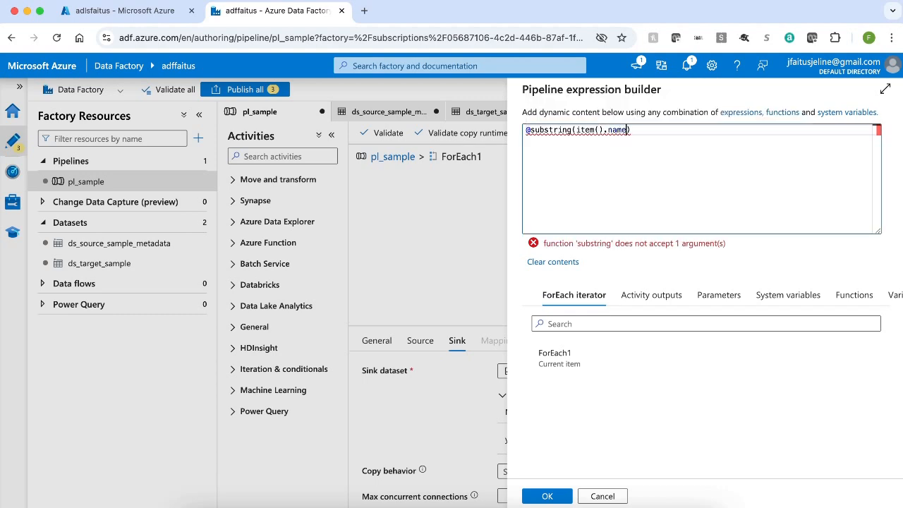
type(",0,4")
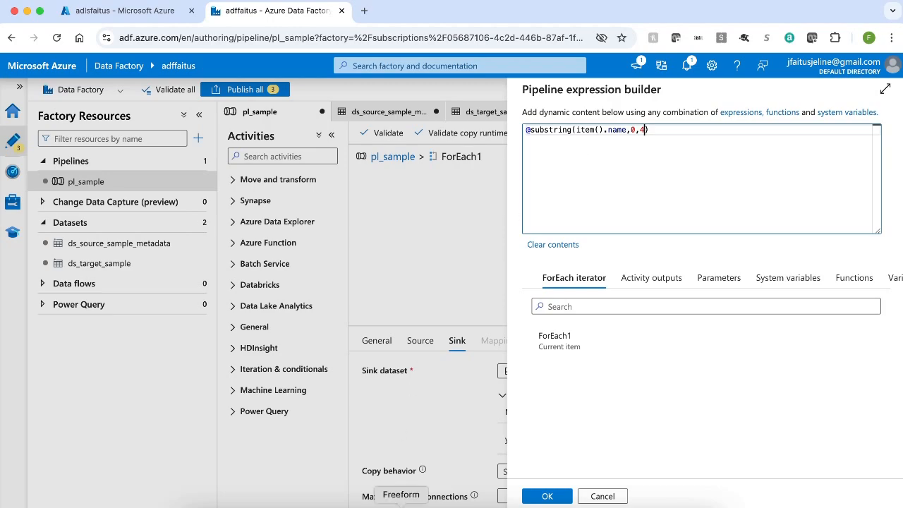
left_click(382, 506)
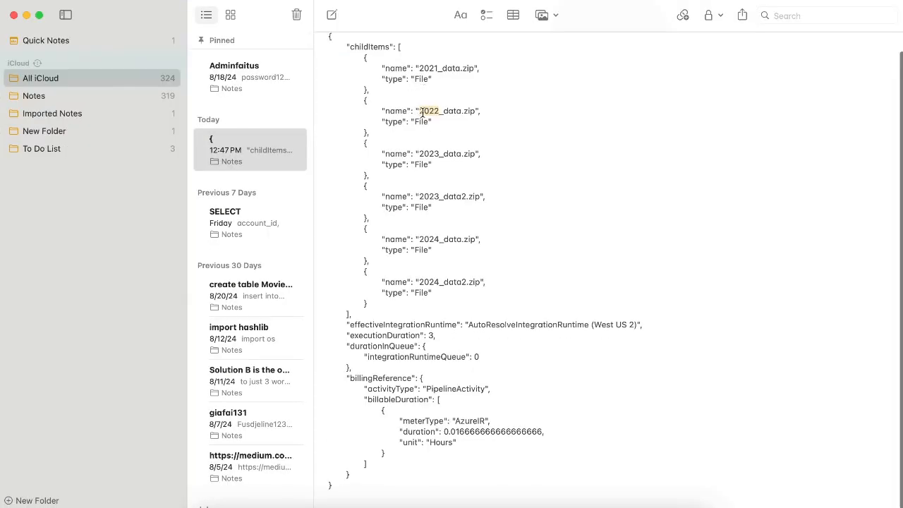
left_click_drag(422, 113, 419, 112)
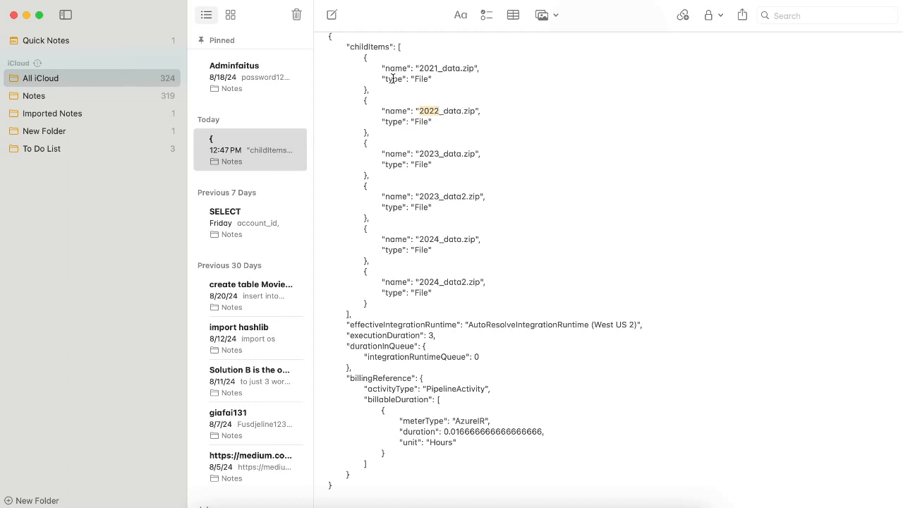
left_click(27, 16)
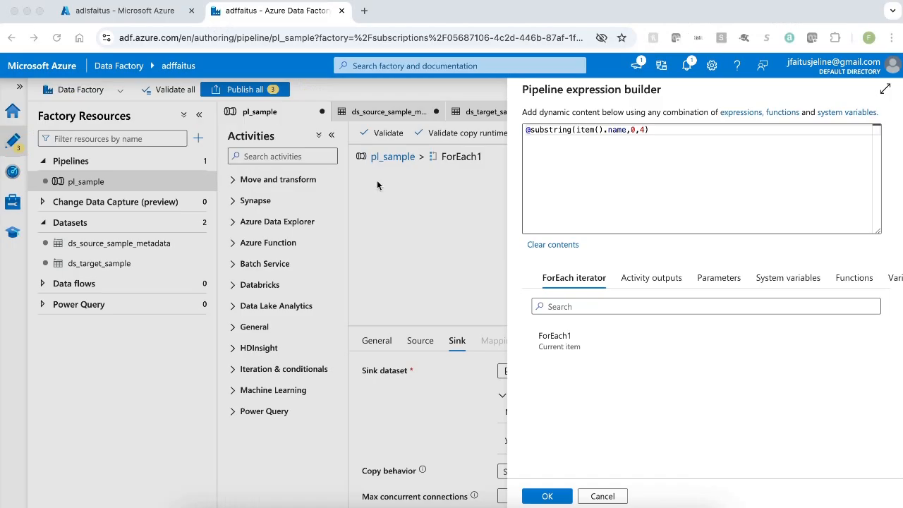
left_click(548, 497)
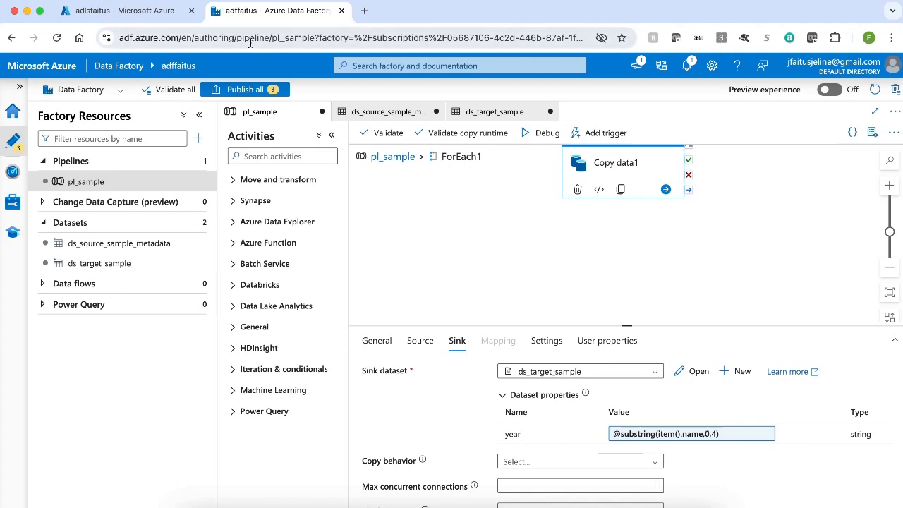
Publish all pending changes and trigger an immediate run of pl_sample.
left_click(244, 89)
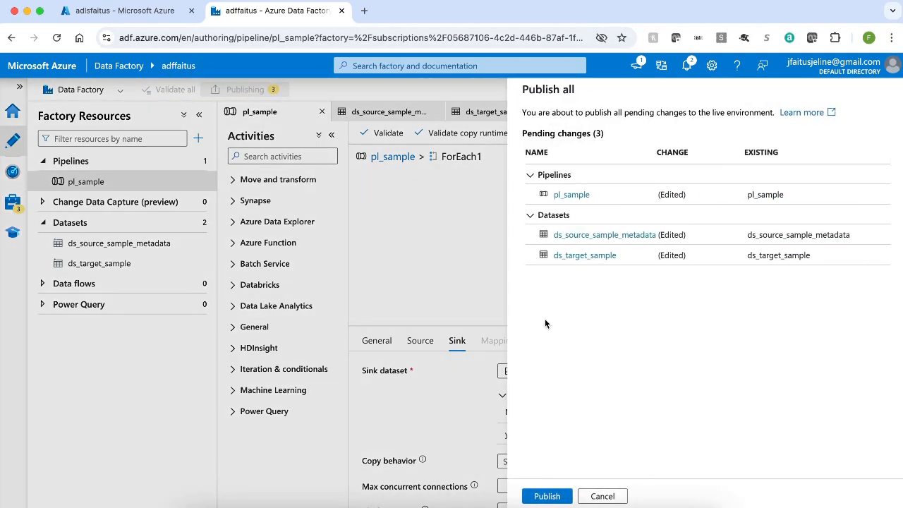
left_click(542, 499)
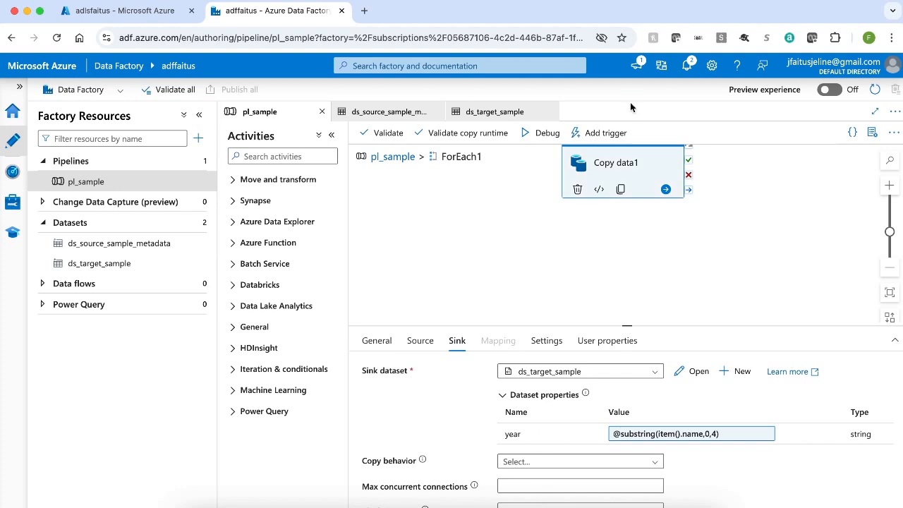
left_click(598, 134)
left_click(592, 154)
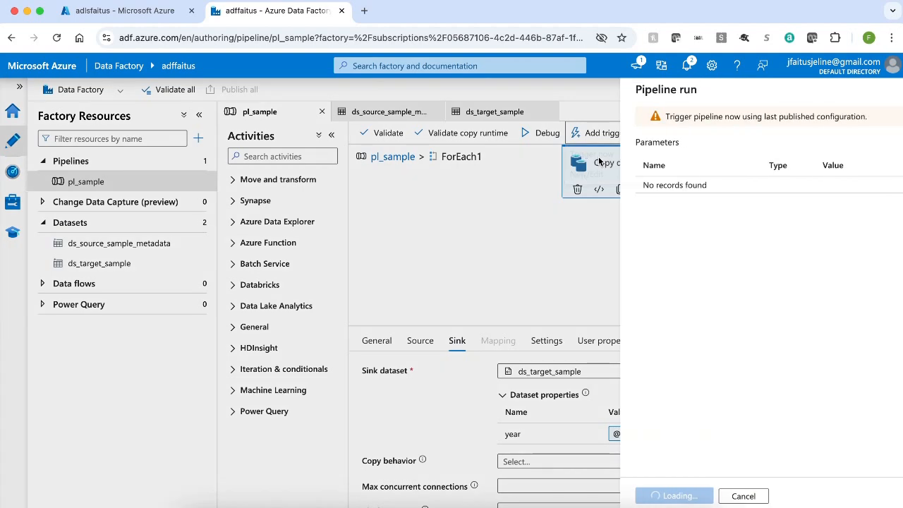
left_click(547, 496)
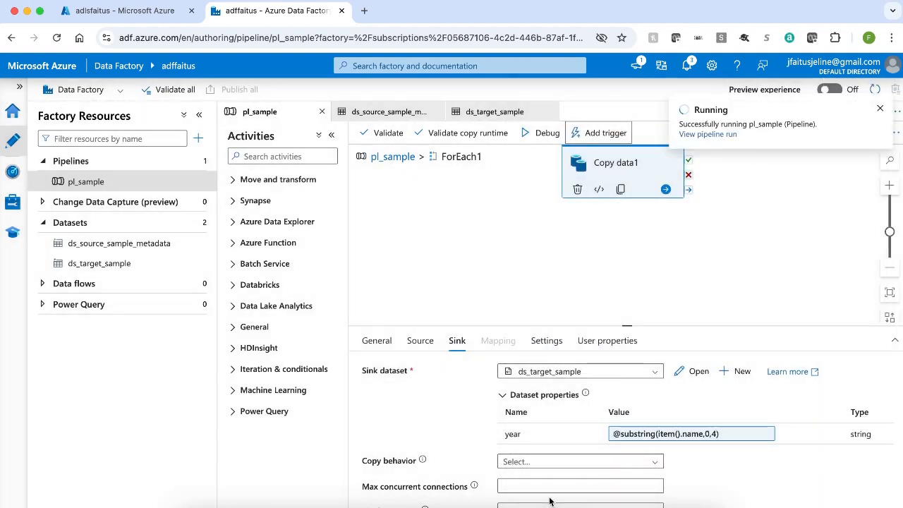
Open the triggered pipeline run, enlarge its activity runs list and refresh it to check the activity statuses.
left_click(708, 135)
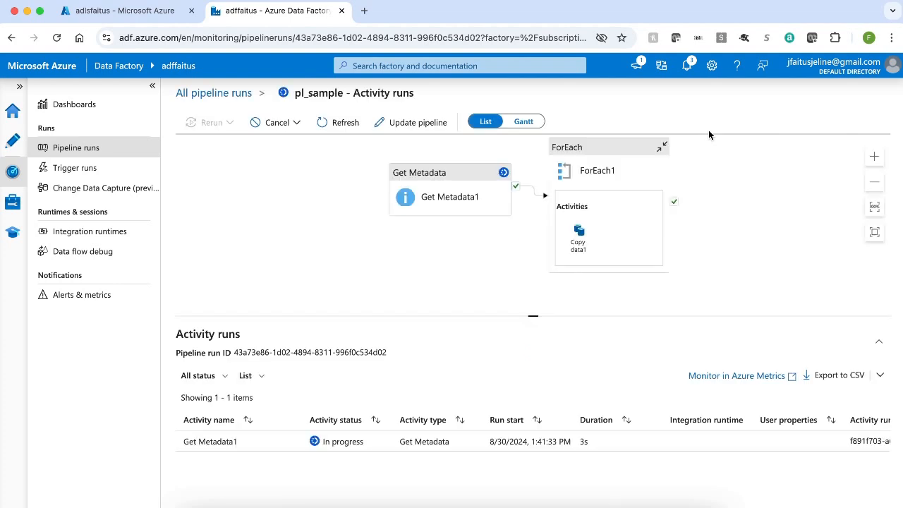
left_click_drag(531, 316, 534, 220)
left_click(339, 124)
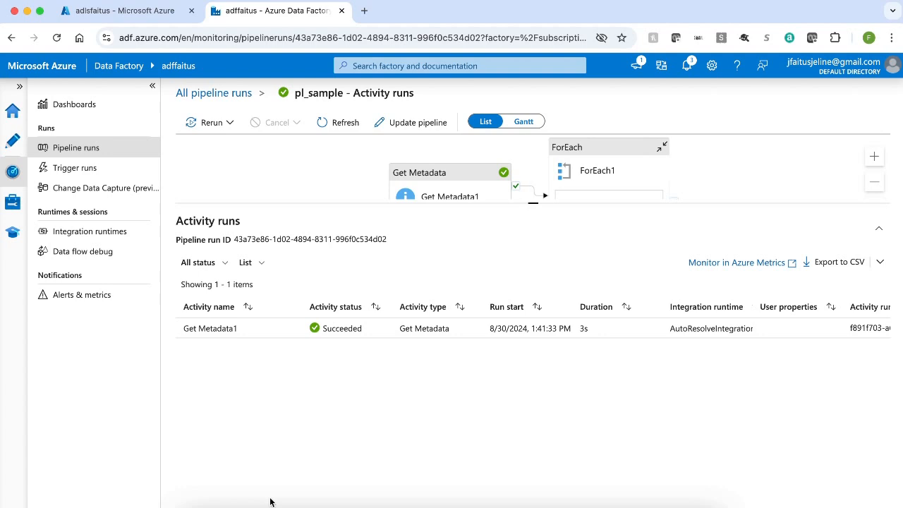
left_click(343, 125)
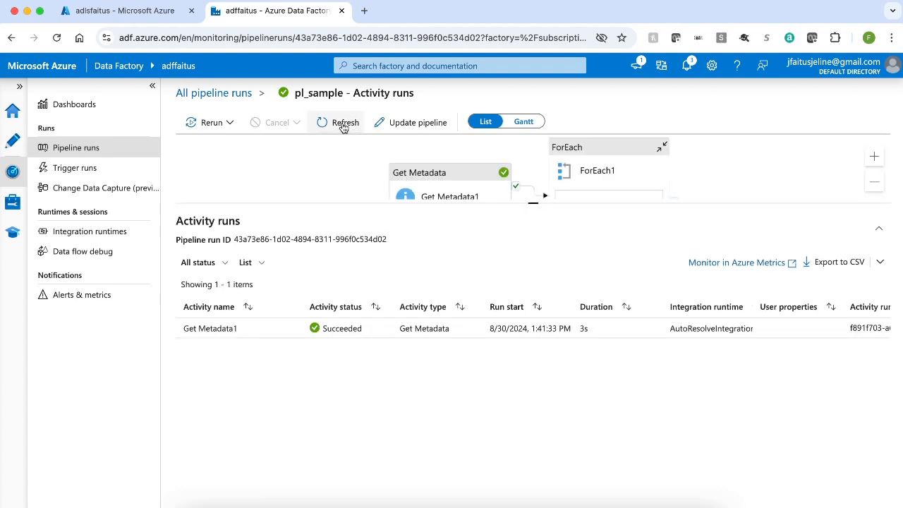
Switch to the storage browser and inspect the target/2021 folder down to the contents of 2021_data.zip, widening the Name column.
left_click(140, 9)
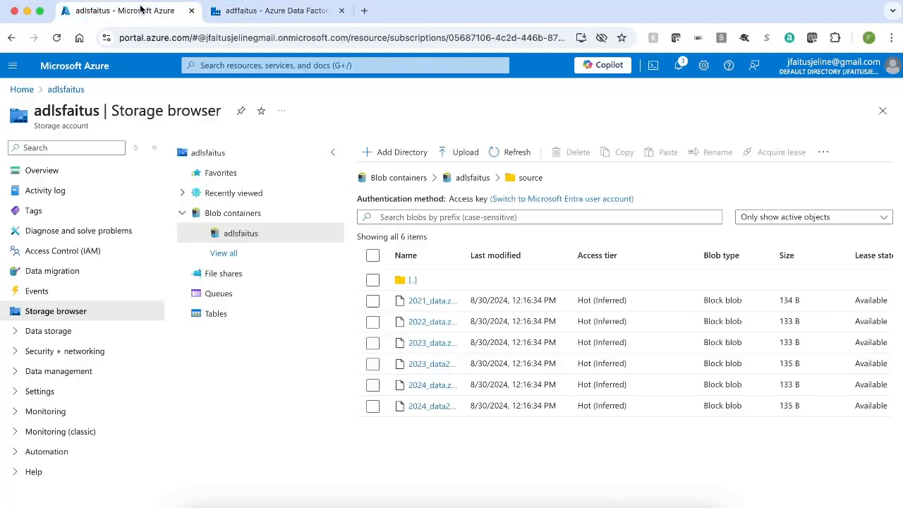
left_click(468, 180)
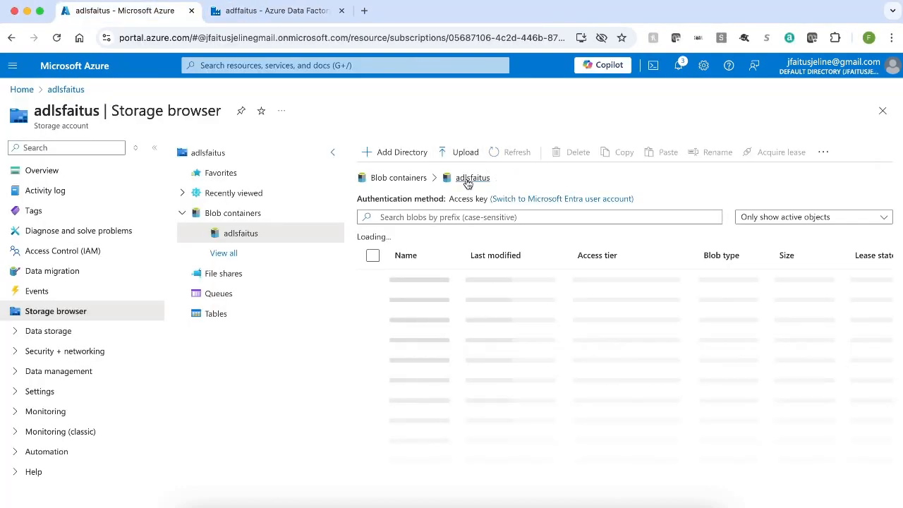
left_click(417, 303)
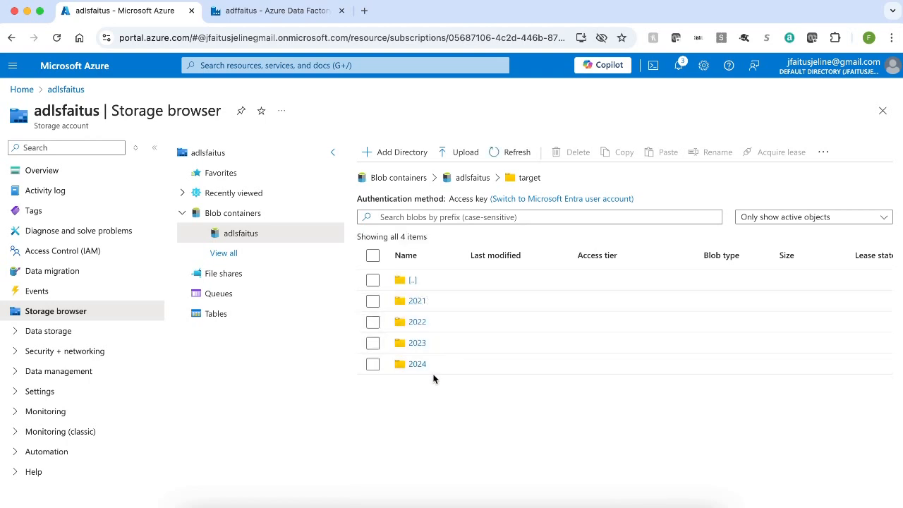
left_click(416, 302)
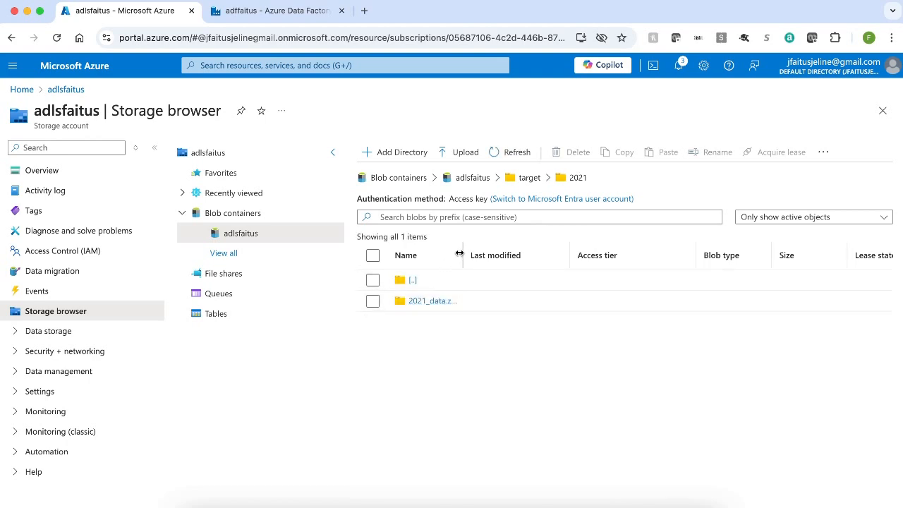
left_click_drag(462, 254, 533, 254)
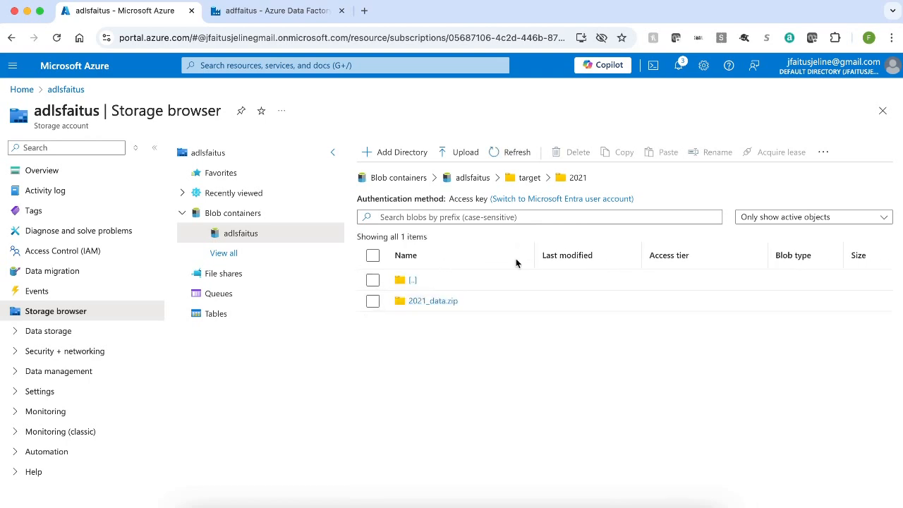
left_click(434, 302)
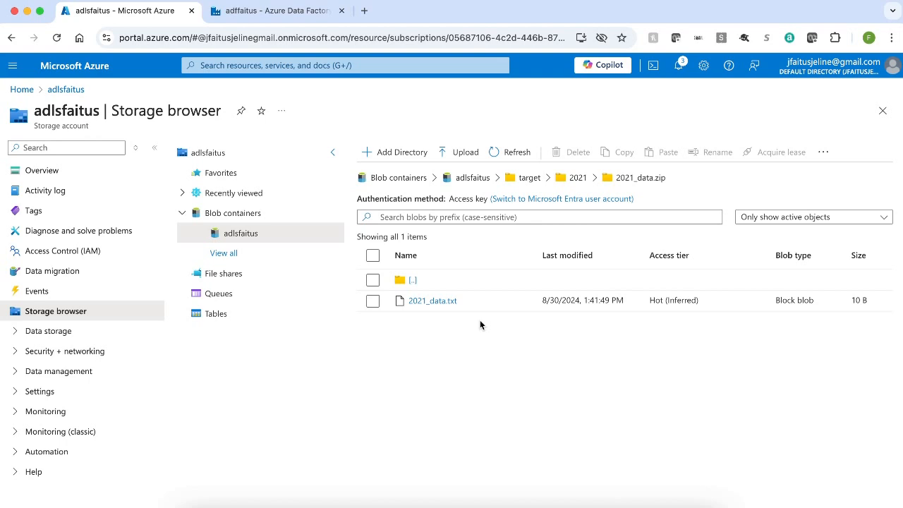
Examine the zip-named folders inside target/2022 and target/2023, including the contents of 2023_data.zip and 2023_data2.zip.
left_click(525, 182)
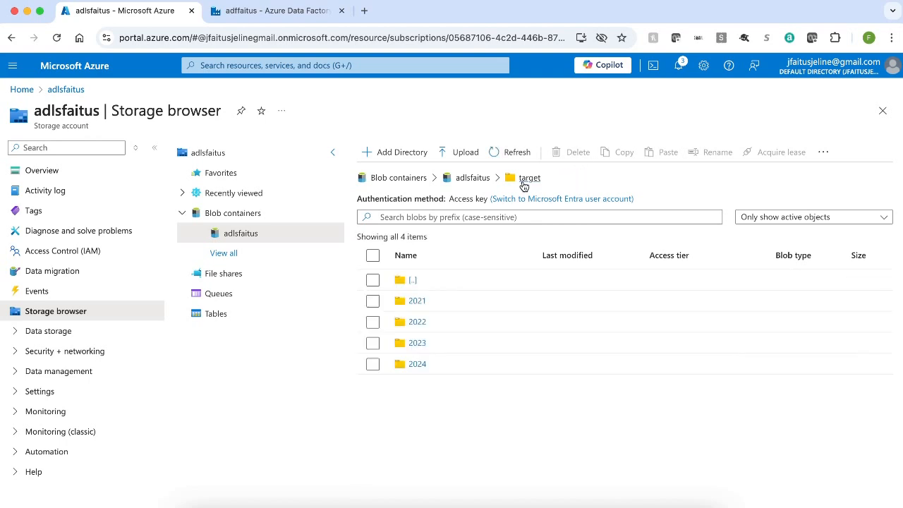
left_click(418, 323)
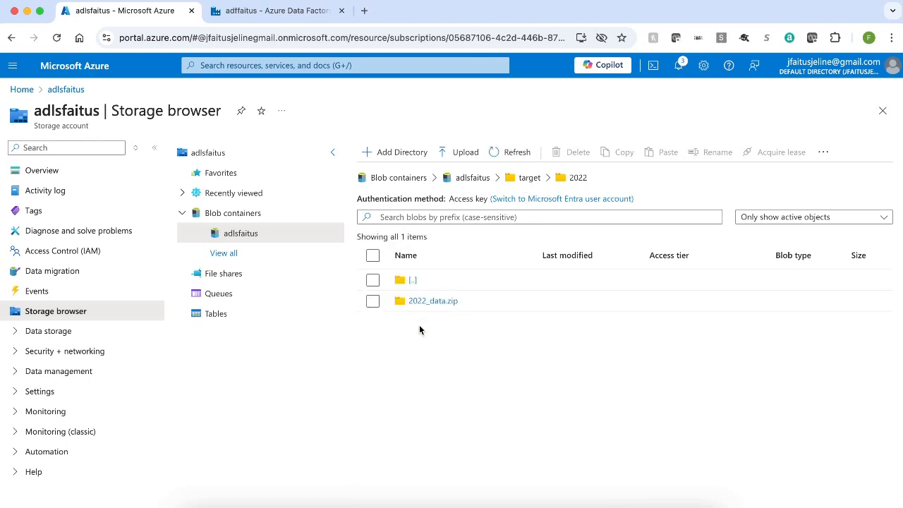
left_click(434, 303)
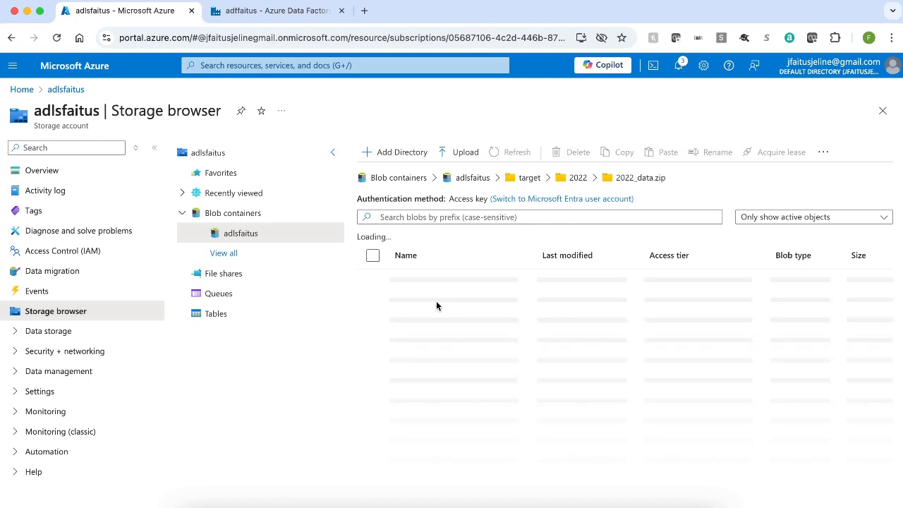
left_click(530, 178)
left_click(422, 343)
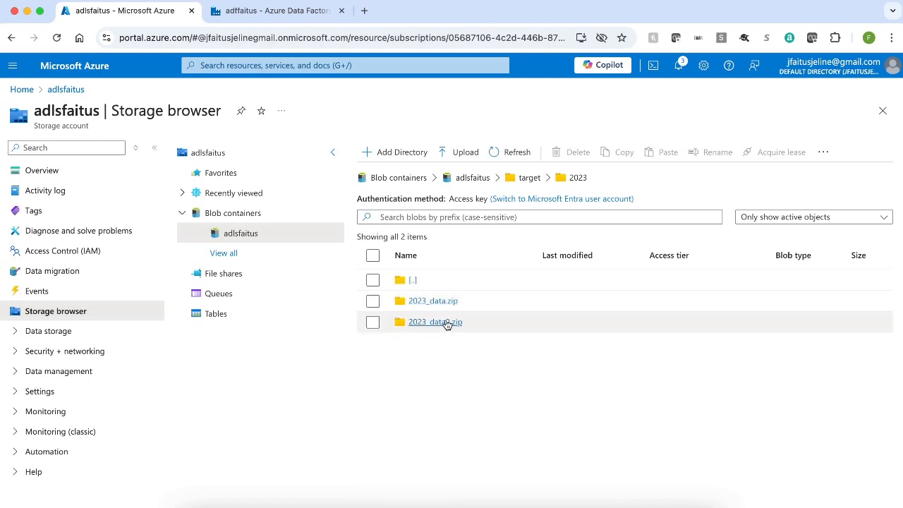
left_click(433, 301)
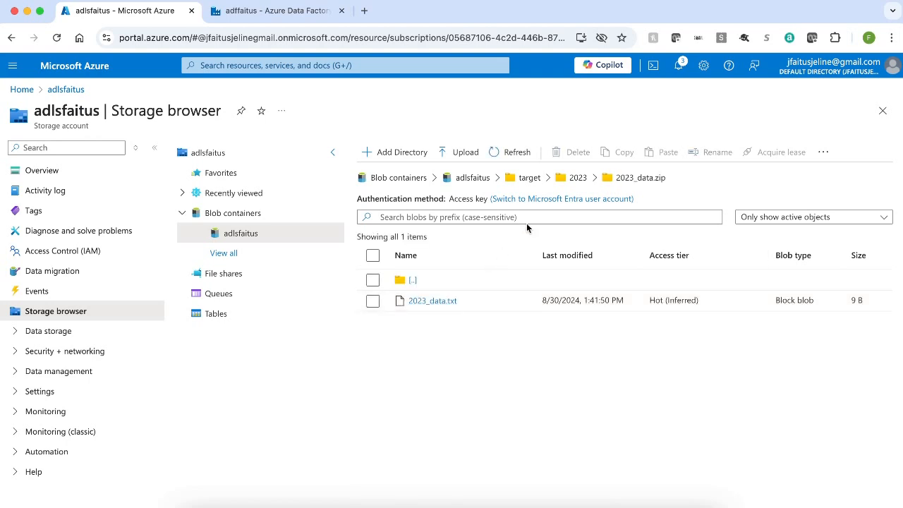
left_click(578, 178)
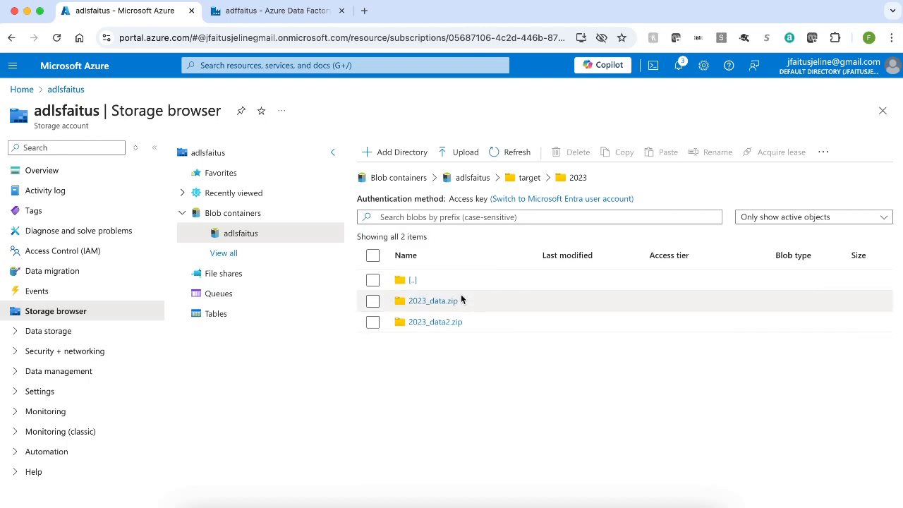
left_click(432, 323)
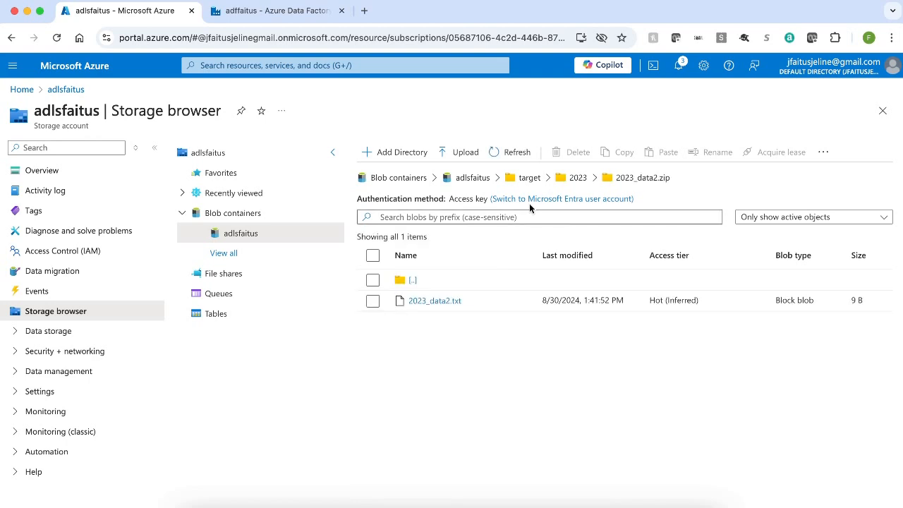
Check the target/2024 folder and the contents of its 2024_data.zip folder.
left_click(529, 182)
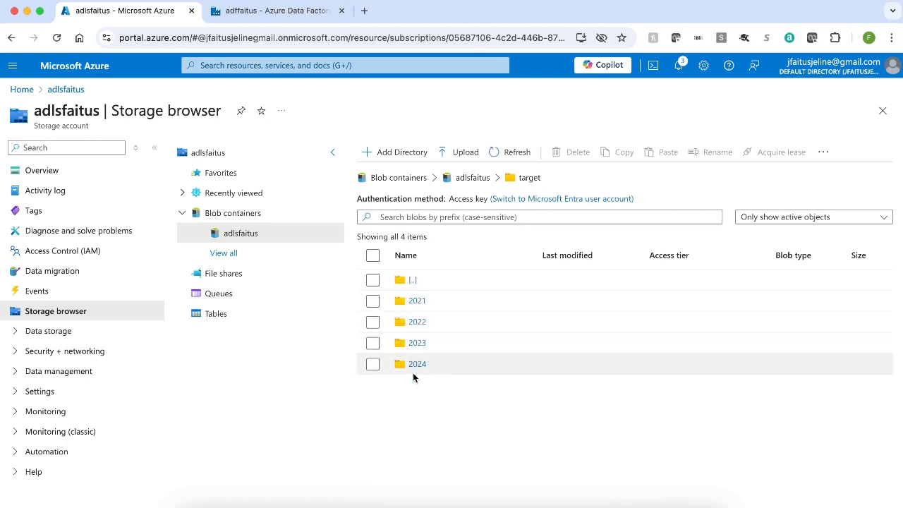
left_click(414, 367)
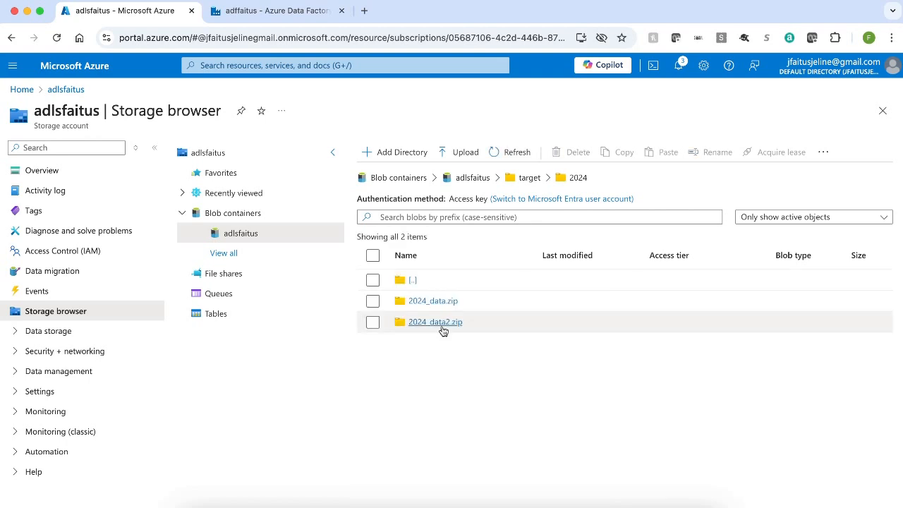
left_click(441, 301)
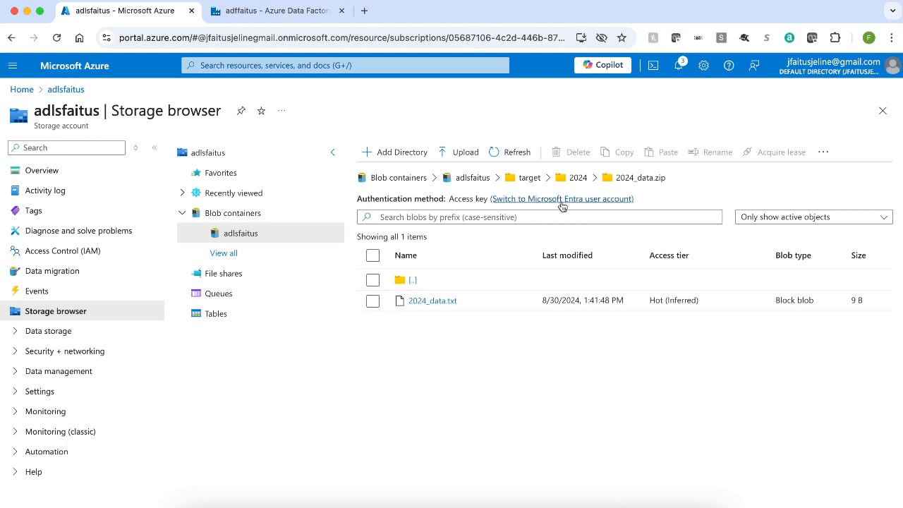
left_click(577, 179)
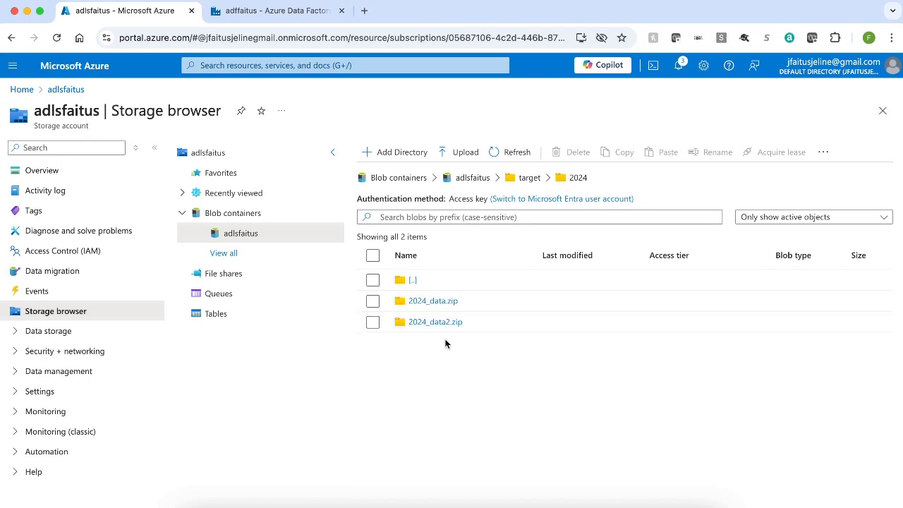
Switch to Data Factory, disable Preserve zip file name as folder in the source settings of ForEach1's Copy data1 activity, and publish the change.
left_click(257, 11)
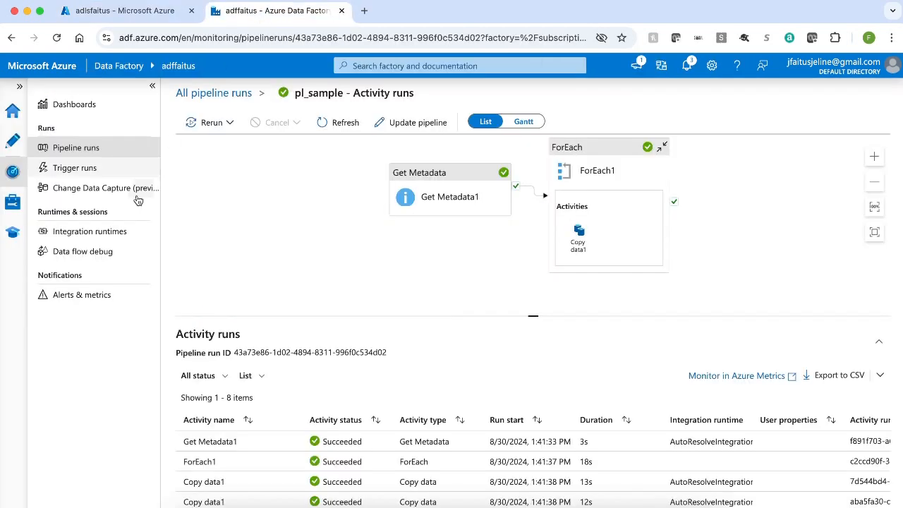
left_click(13, 144)
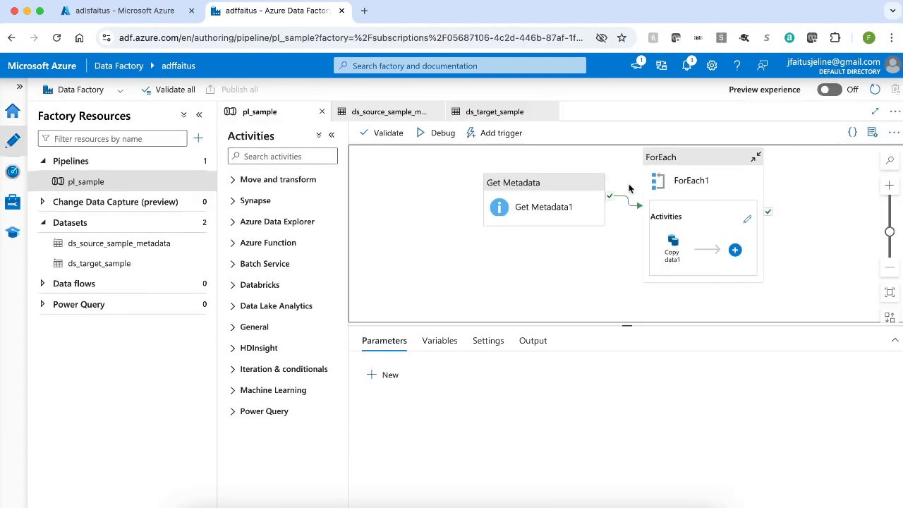
left_click(685, 163)
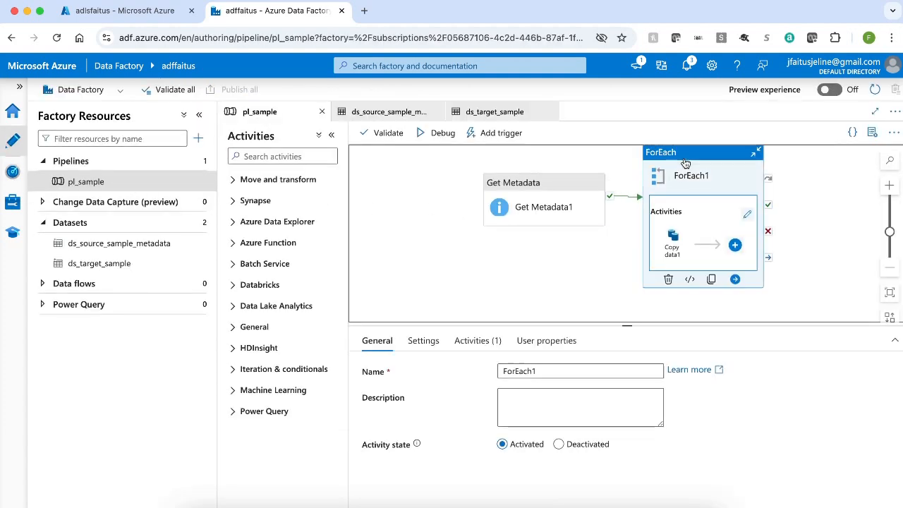
left_click(747, 215)
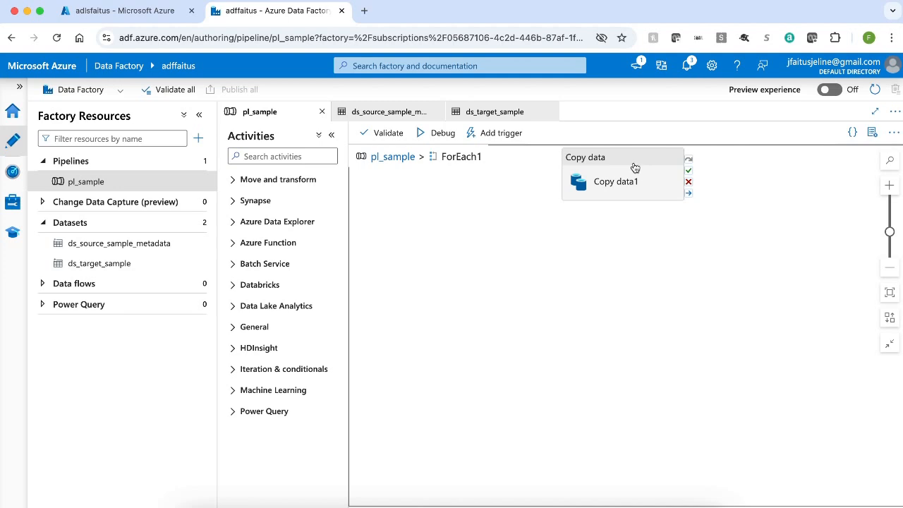
left_click(635, 167)
left_click(422, 346)
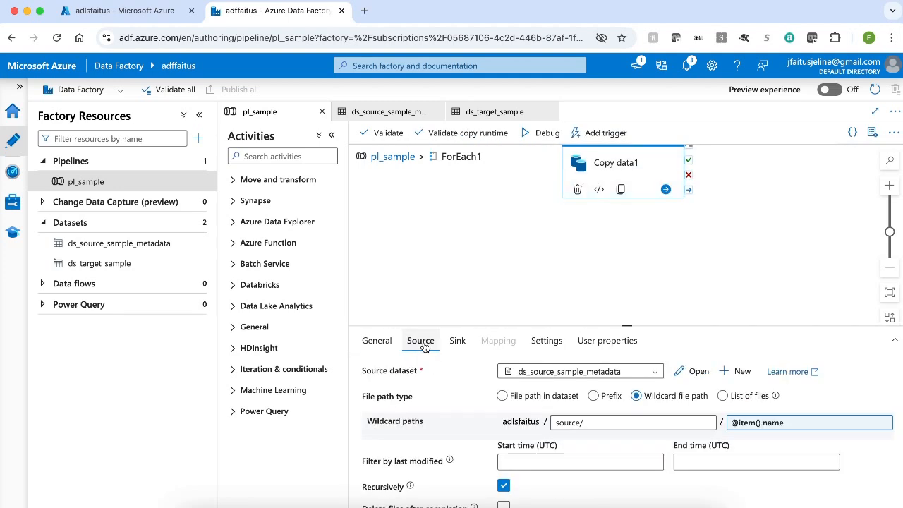
left_click_drag(542, 324, 542, 203)
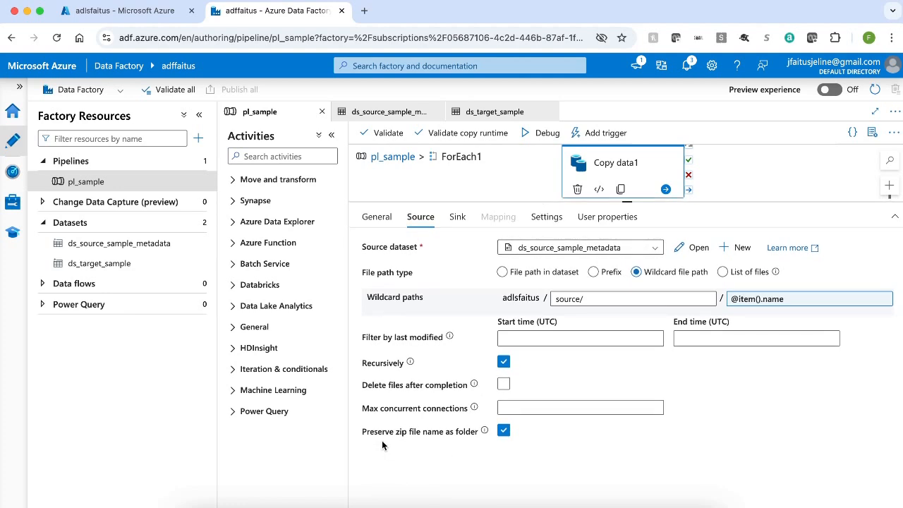
left_click(504, 431)
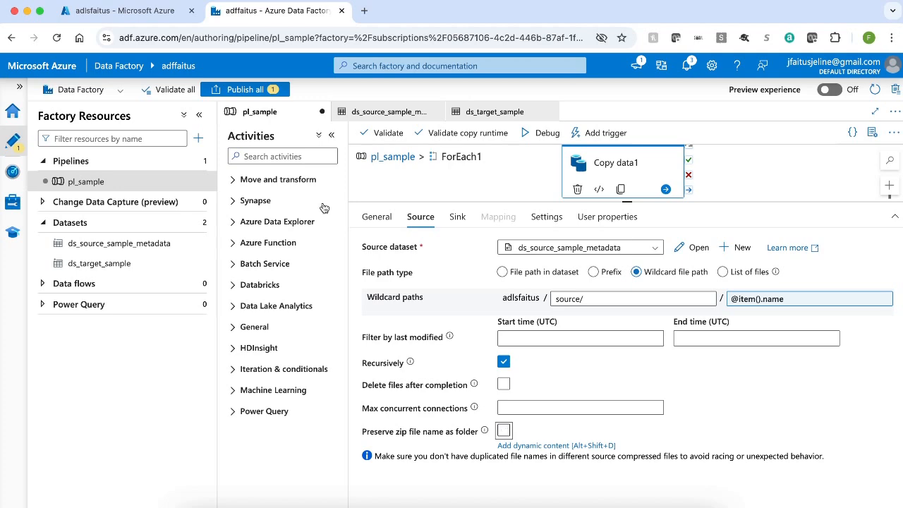
left_click(256, 91)
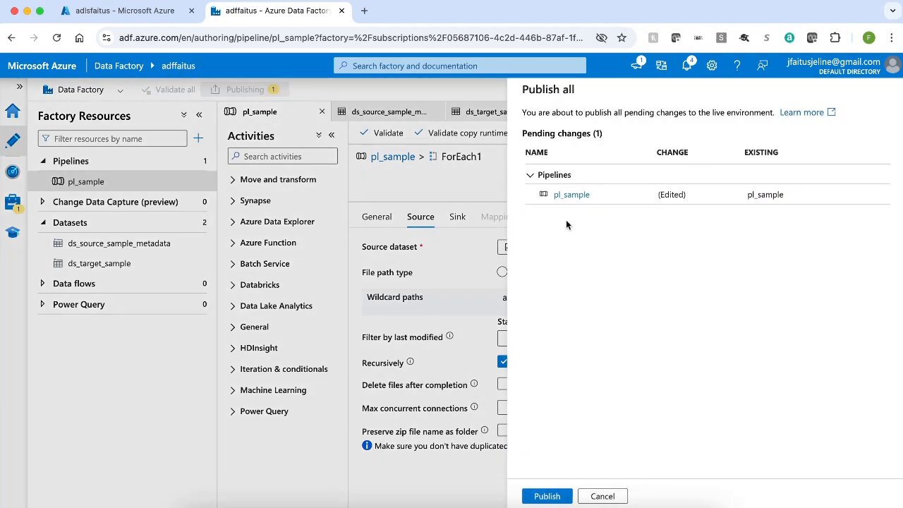
left_click(546, 496)
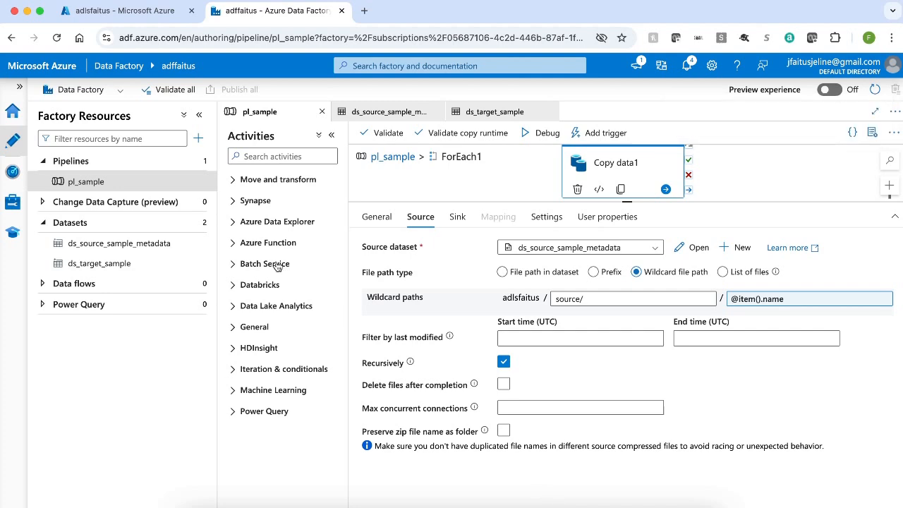
Switch to the storage browser and delete the 2021, 2022, 2023 and 2024 folders from target, including all their contents.
left_click(136, 12)
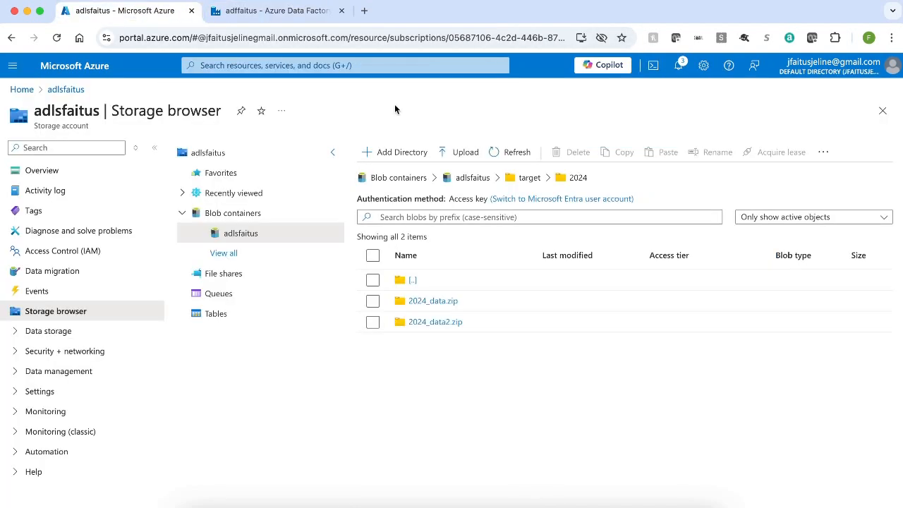
left_click(522, 181)
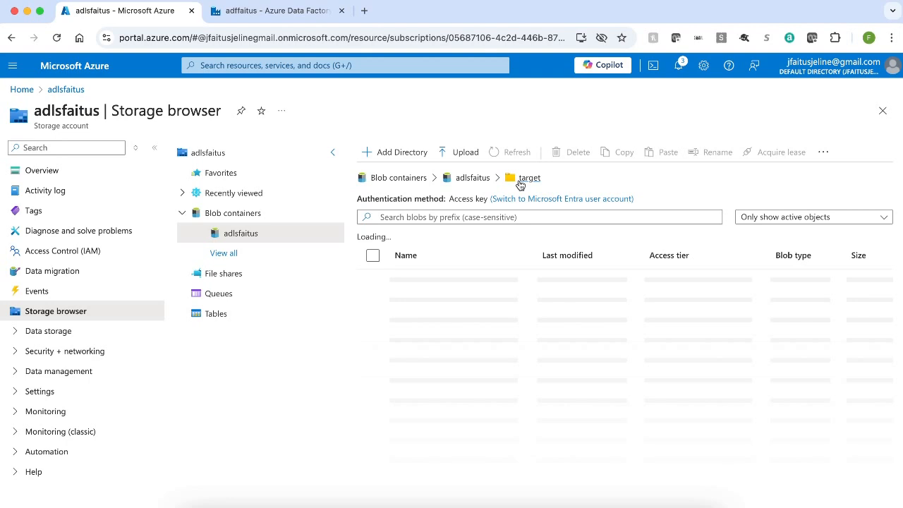
left_click(373, 256)
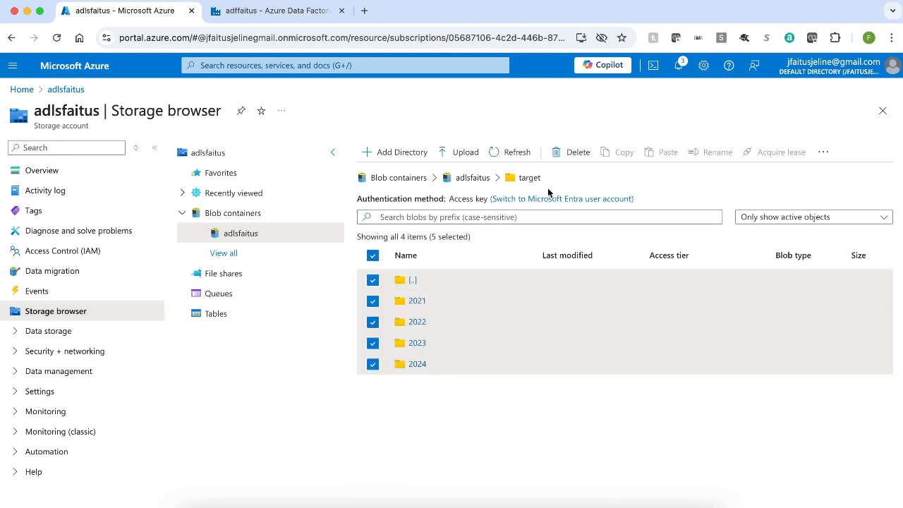
left_click(576, 153)
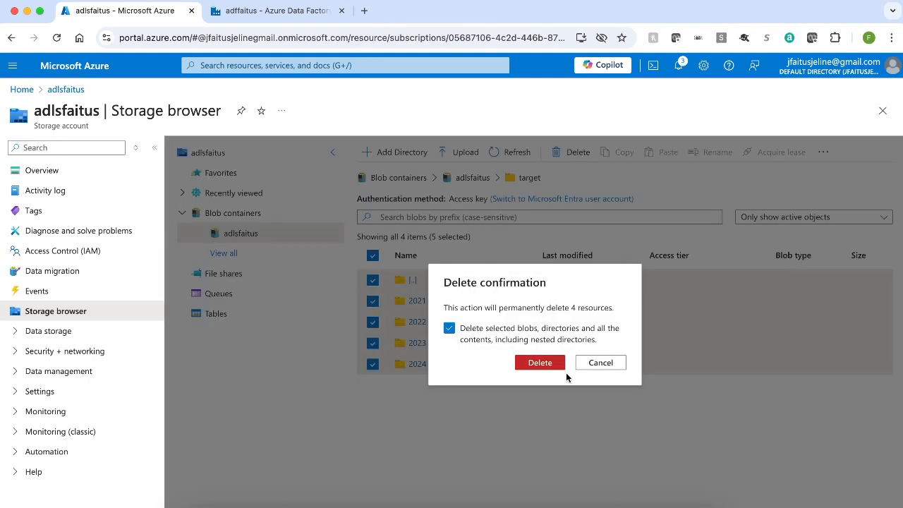
left_click(538, 364)
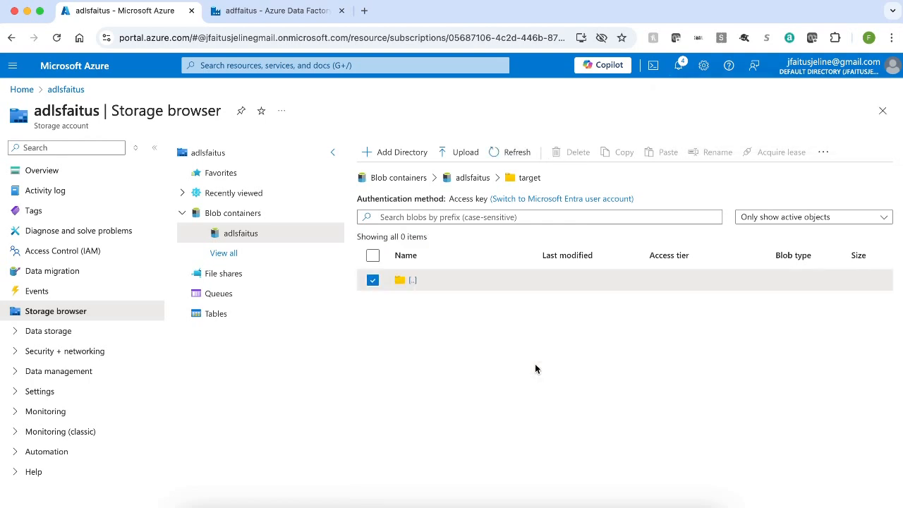
Switch back to Data Factory and trigger an immediate run of pl_sample with the published configuration.
left_click(271, 11)
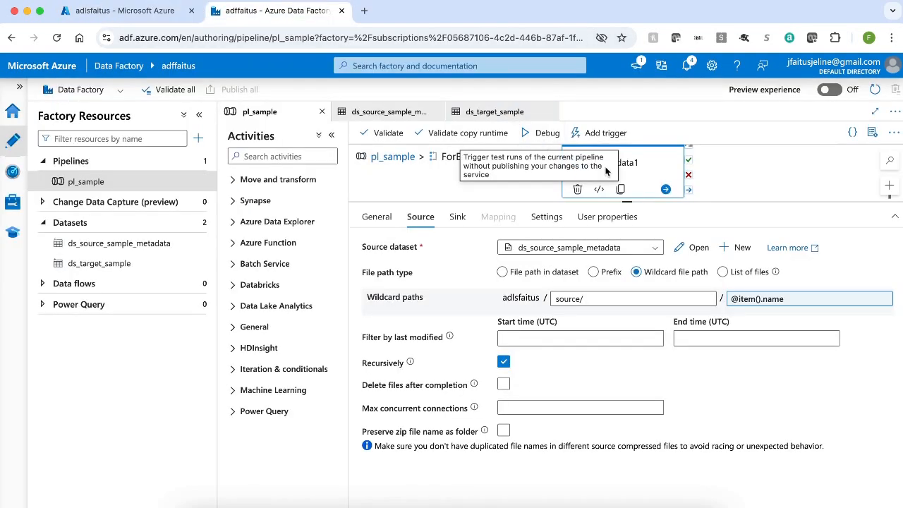
left_click(603, 132)
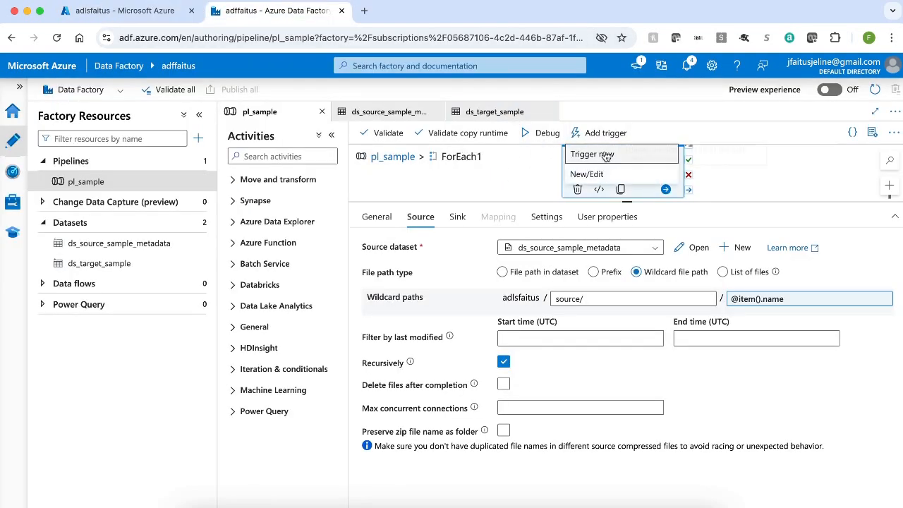
left_click(595, 152)
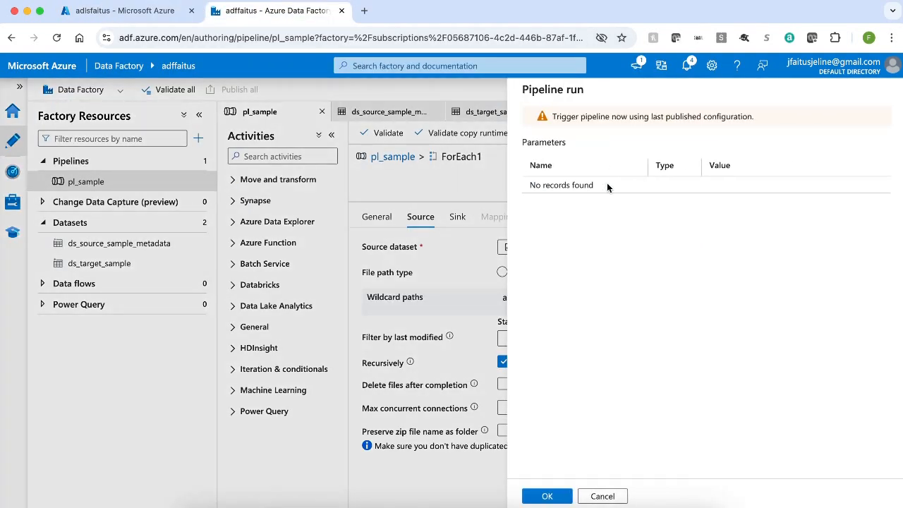
left_click(545, 496)
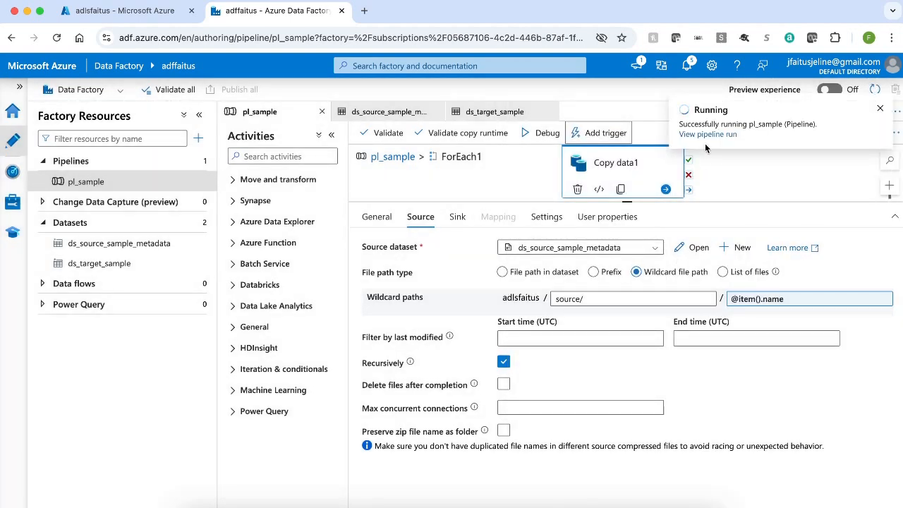
Open the triggered pl_sample run in monitoring and refresh its activity runs to follow the Copy data1 statuses.
left_click(706, 134)
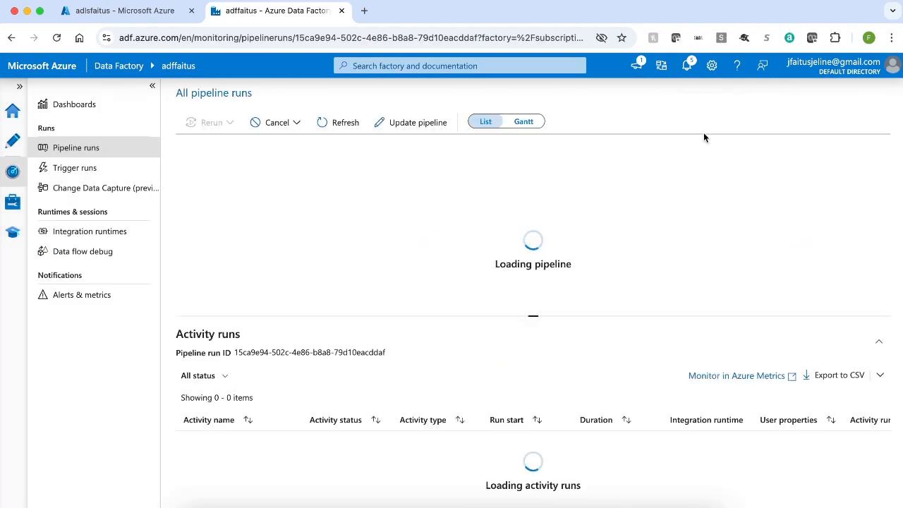
left_click(342, 123)
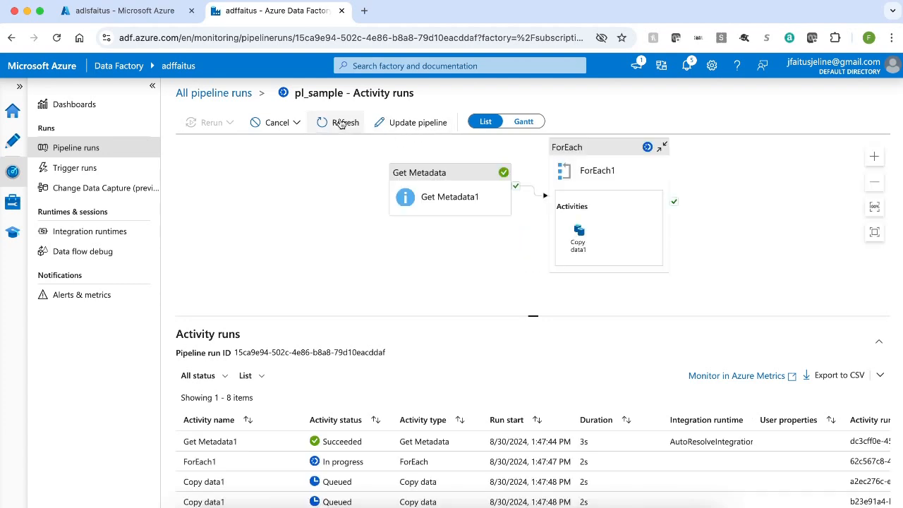
left_click_drag(475, 316, 475, 207)
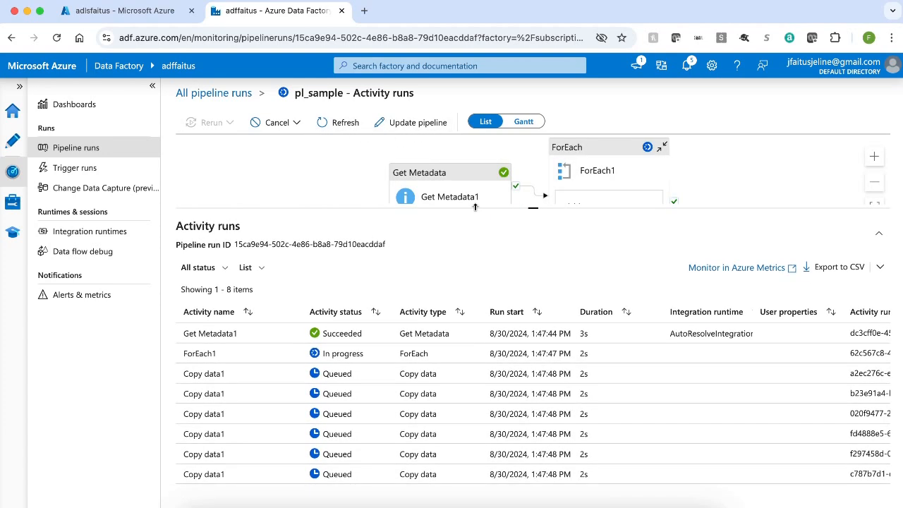
left_click(340, 130)
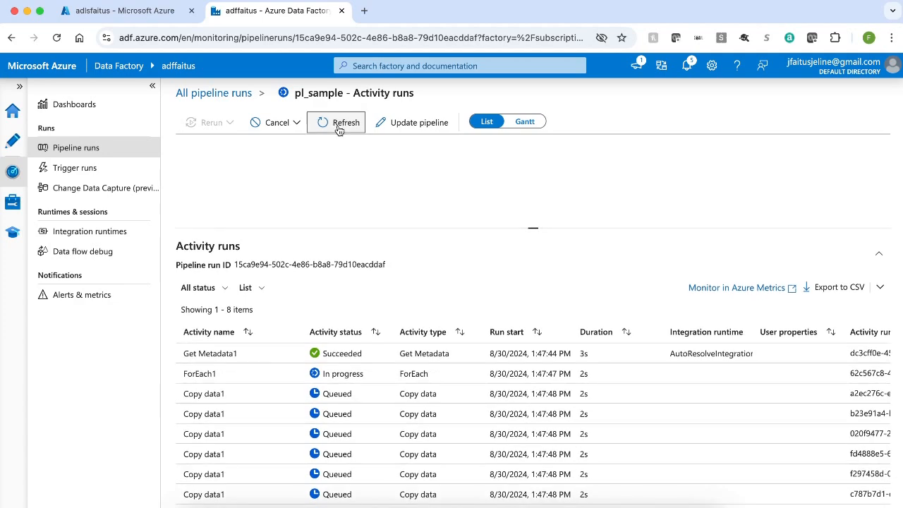
left_click(339, 130)
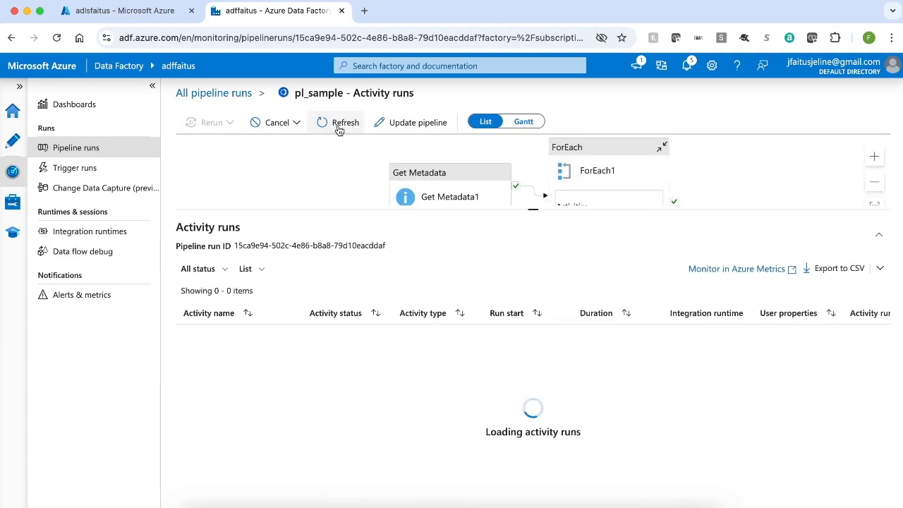
left_click(340, 130)
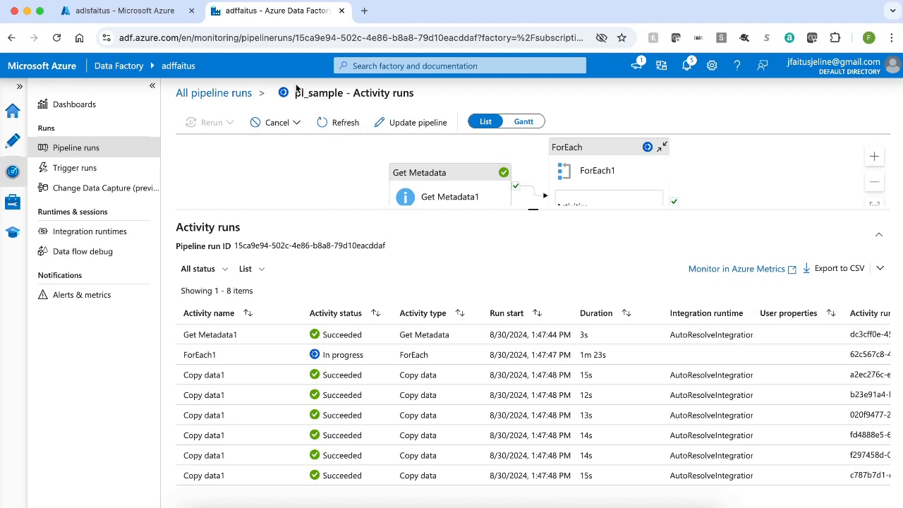
Switch to the storage browser, refresh the target folder, and check the contents of its 2021 and 2024 folders.
left_click(101, 12)
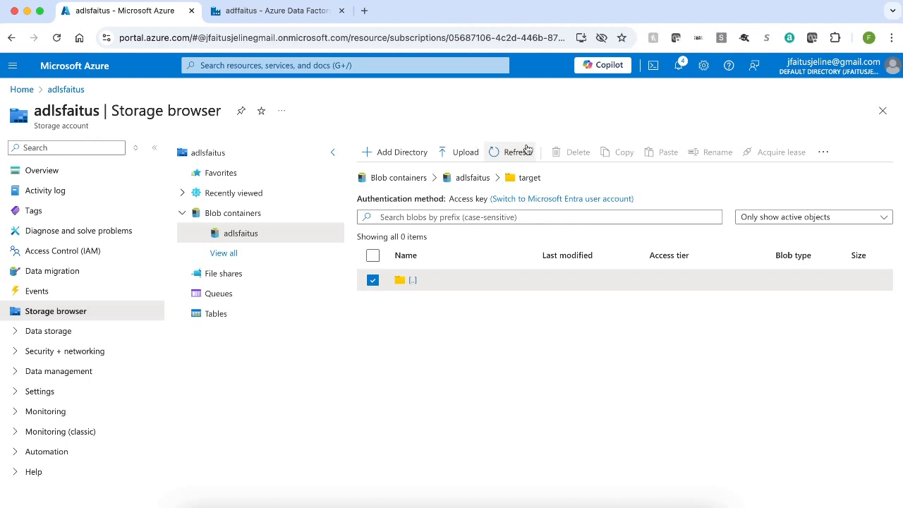
left_click(514, 153)
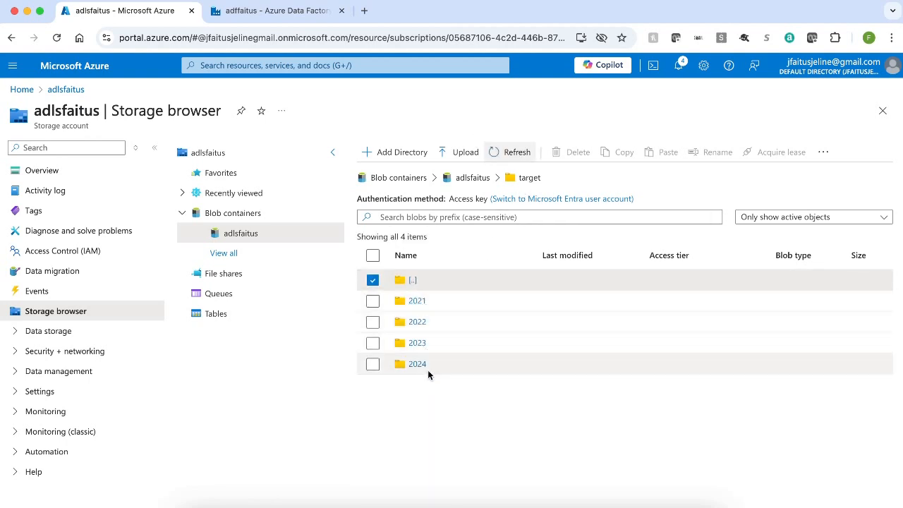
left_click(417, 301)
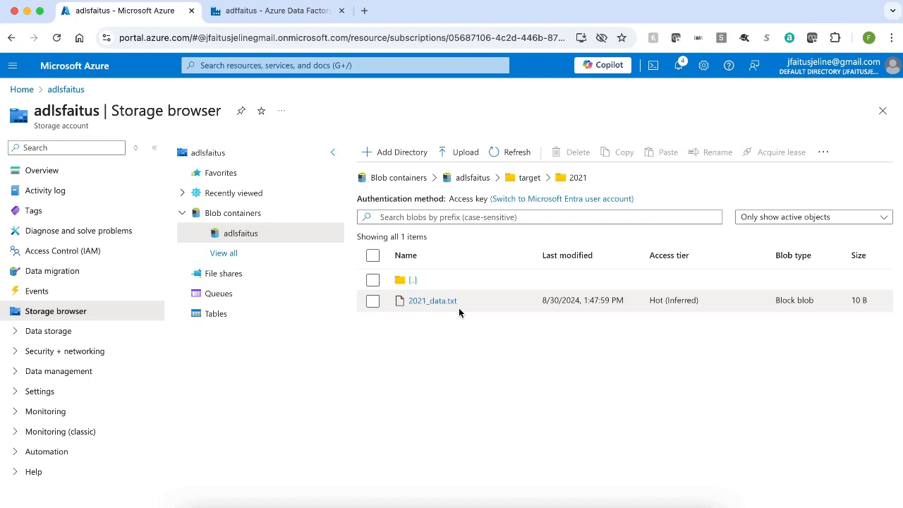
left_click(528, 177)
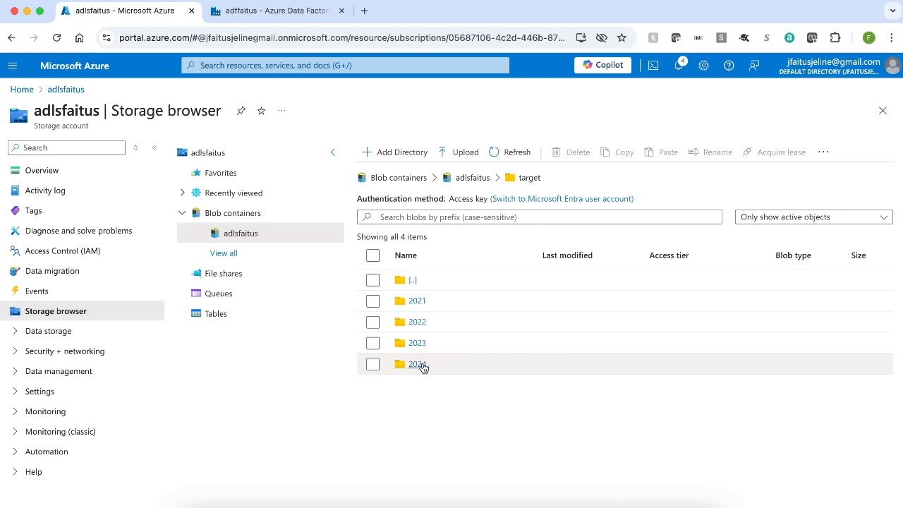
left_click(418, 364)
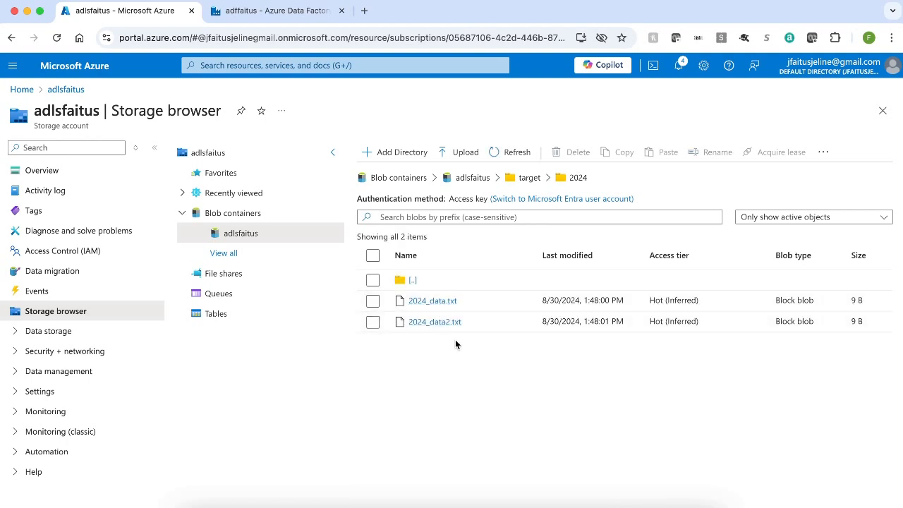
Download 2024_data.txt from target/2024, view its text, and close both the file and its blob overview.
left_click(432, 302)
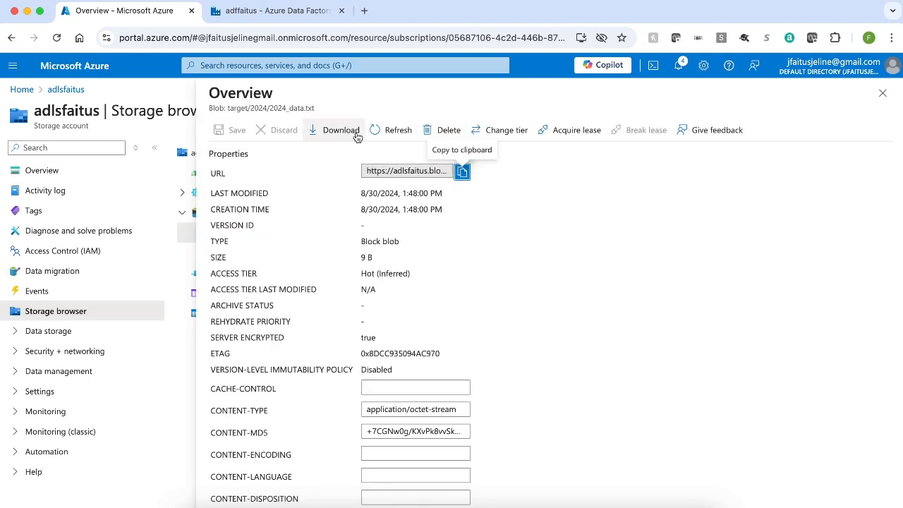
left_click(344, 134)
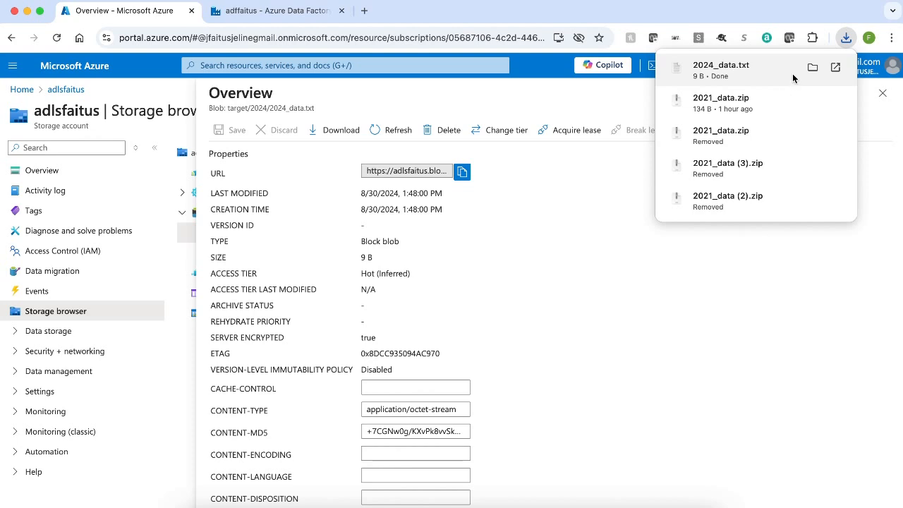
left_click(765, 67)
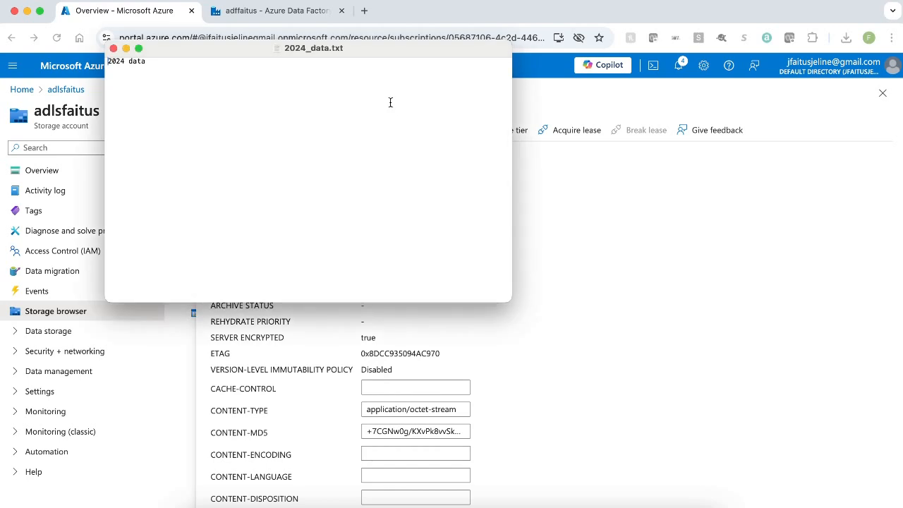
left_click(113, 48)
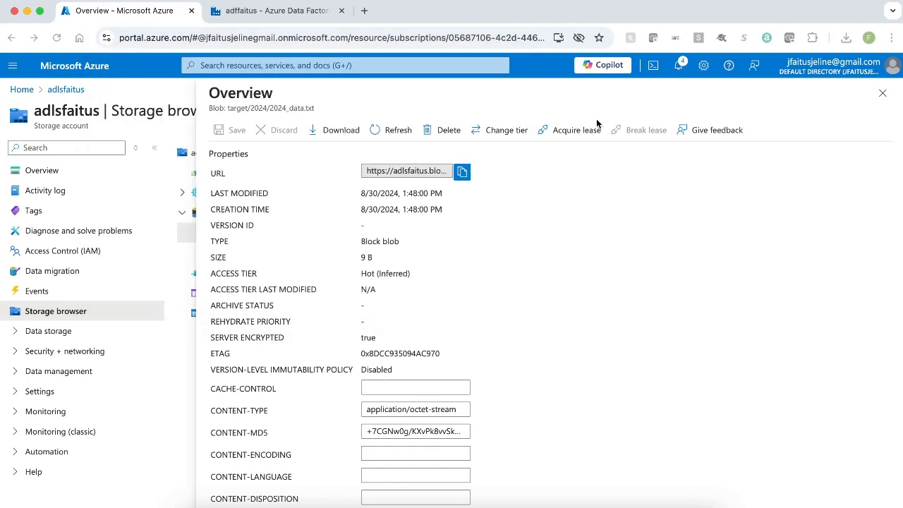
left_click(882, 95)
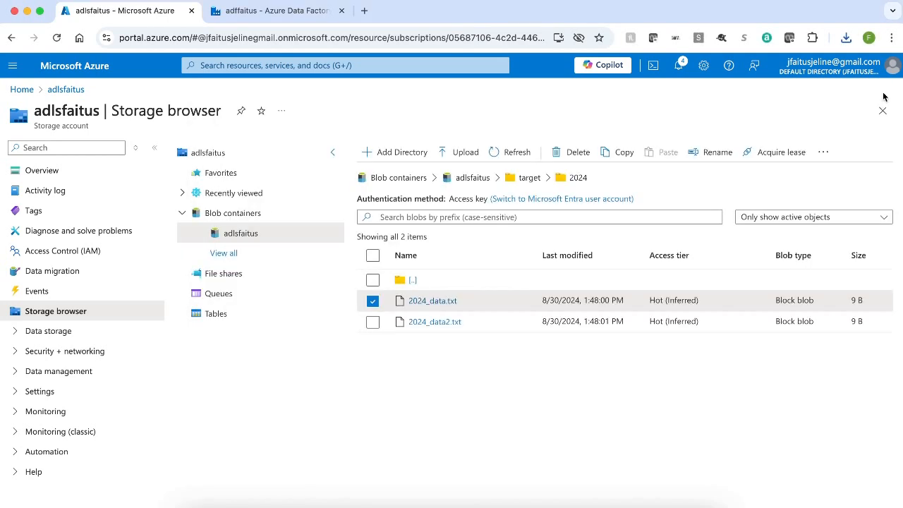